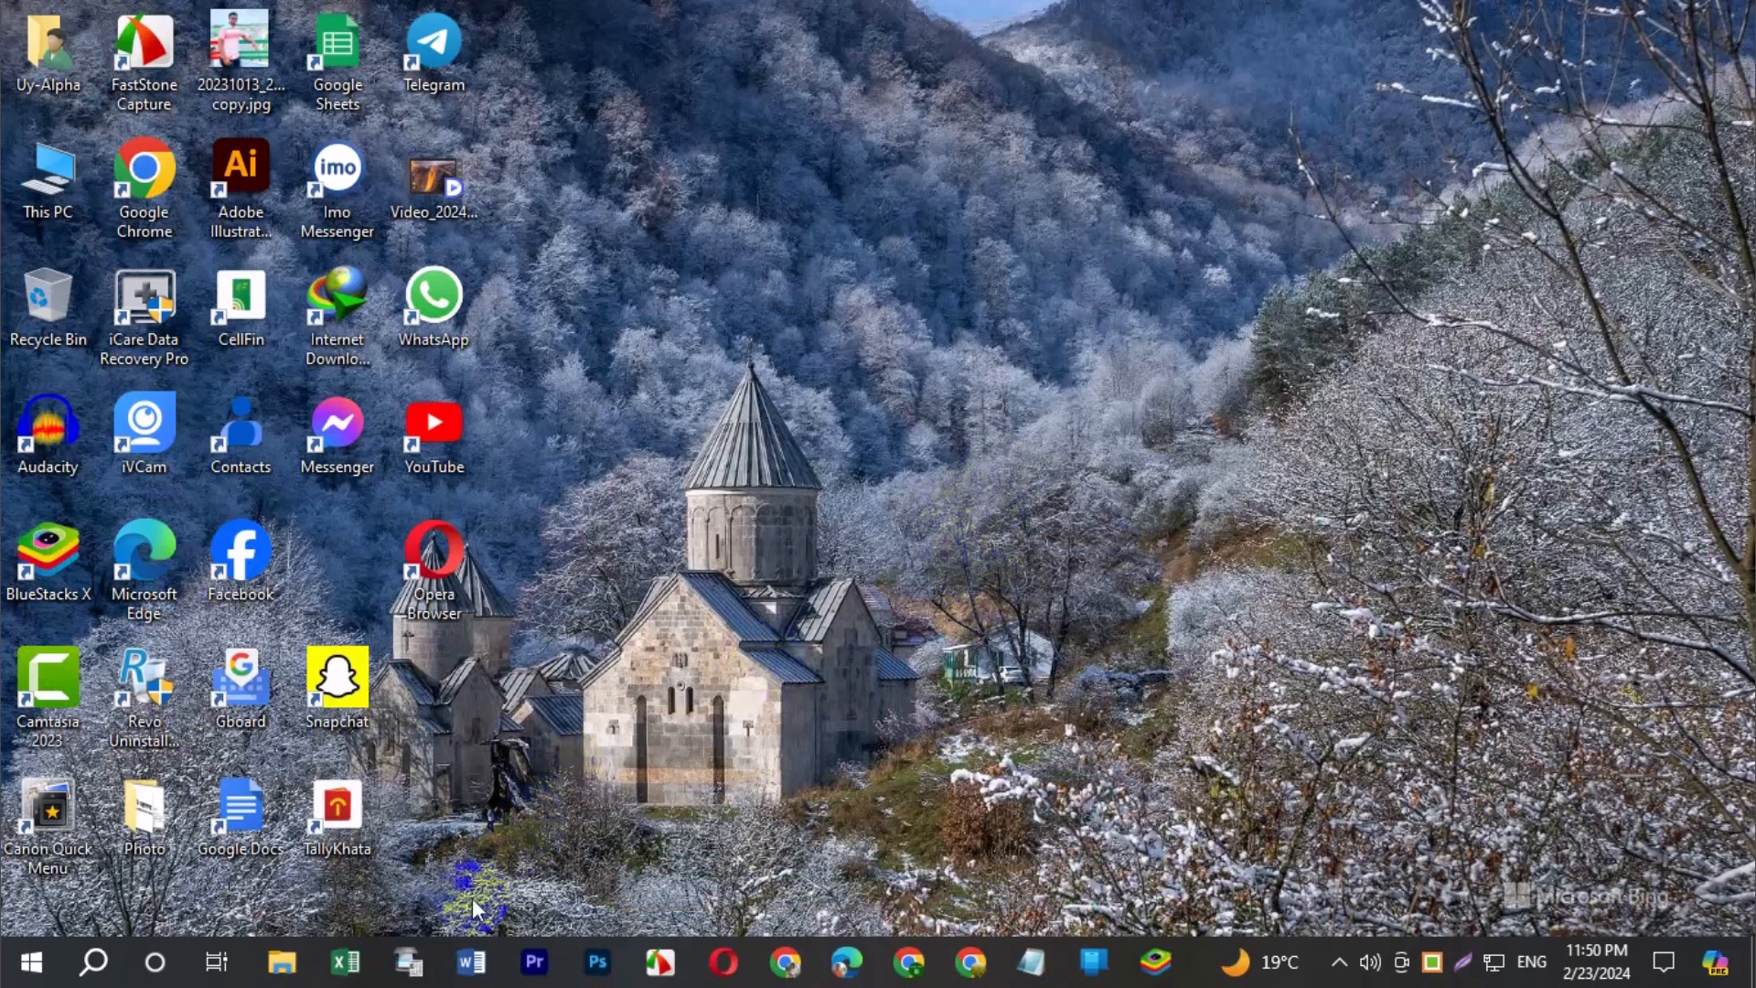
- Open Word and create a new blank document
{"action": "left_click", "coordinate": [473, 968]}
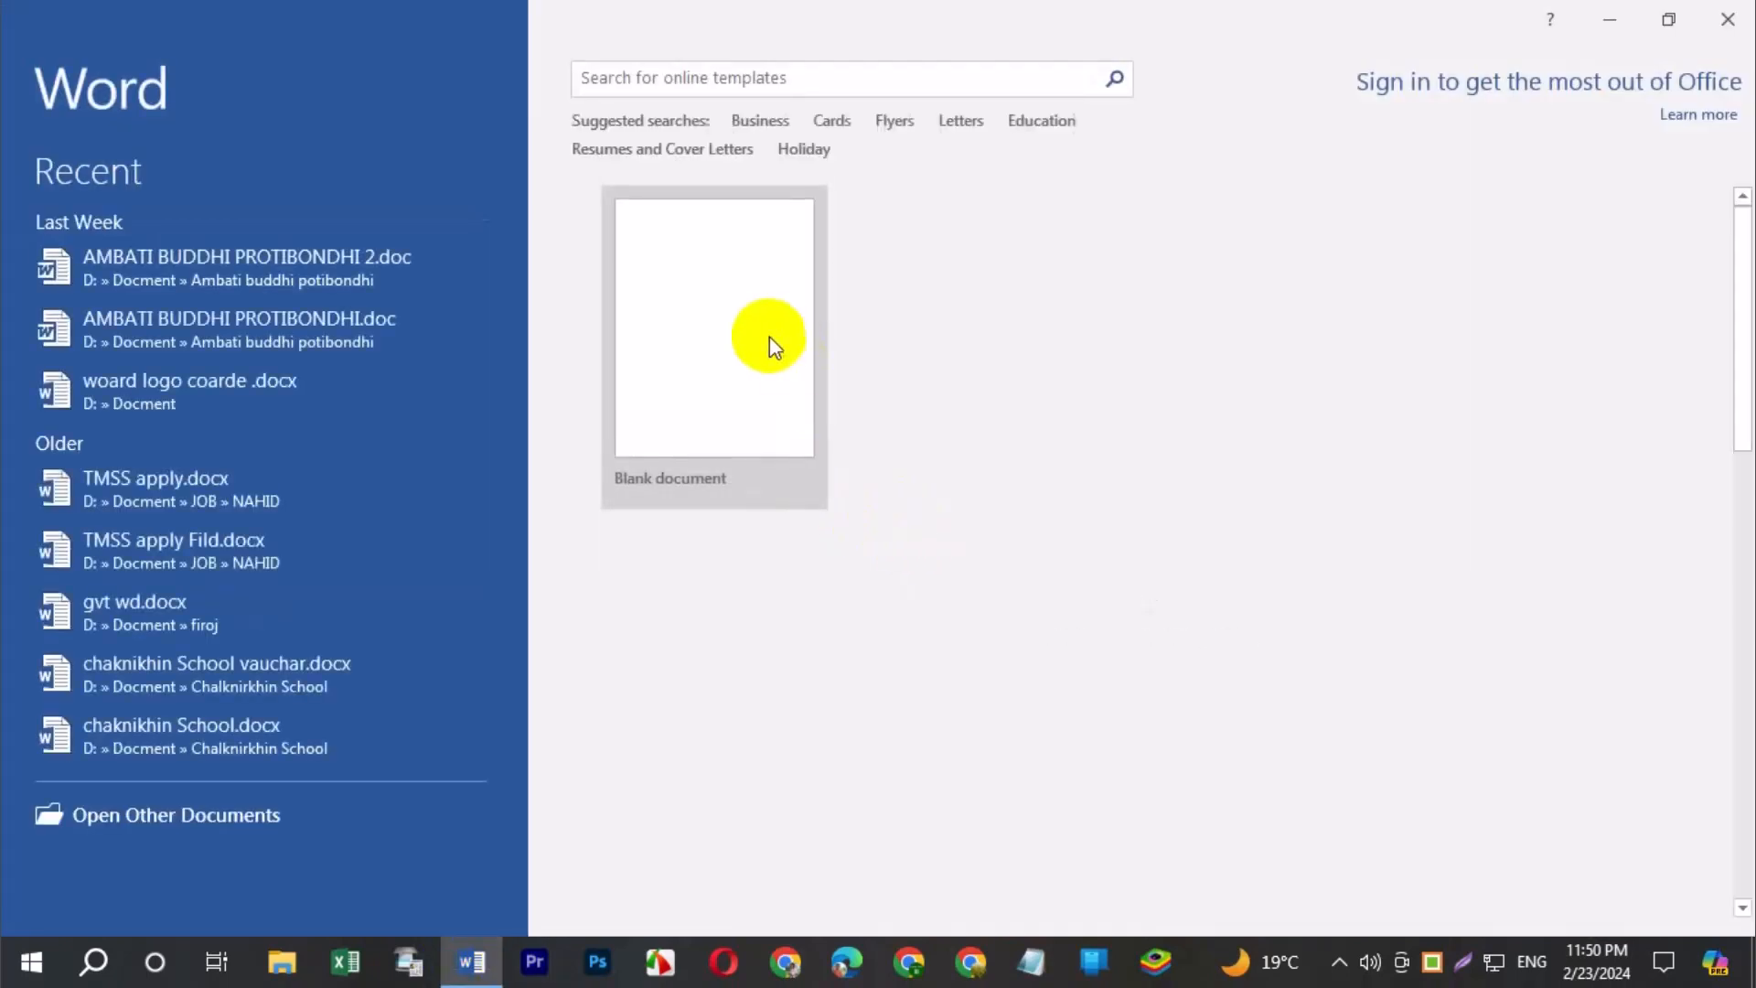
{"action": "left_click", "coordinate": [705, 305]}
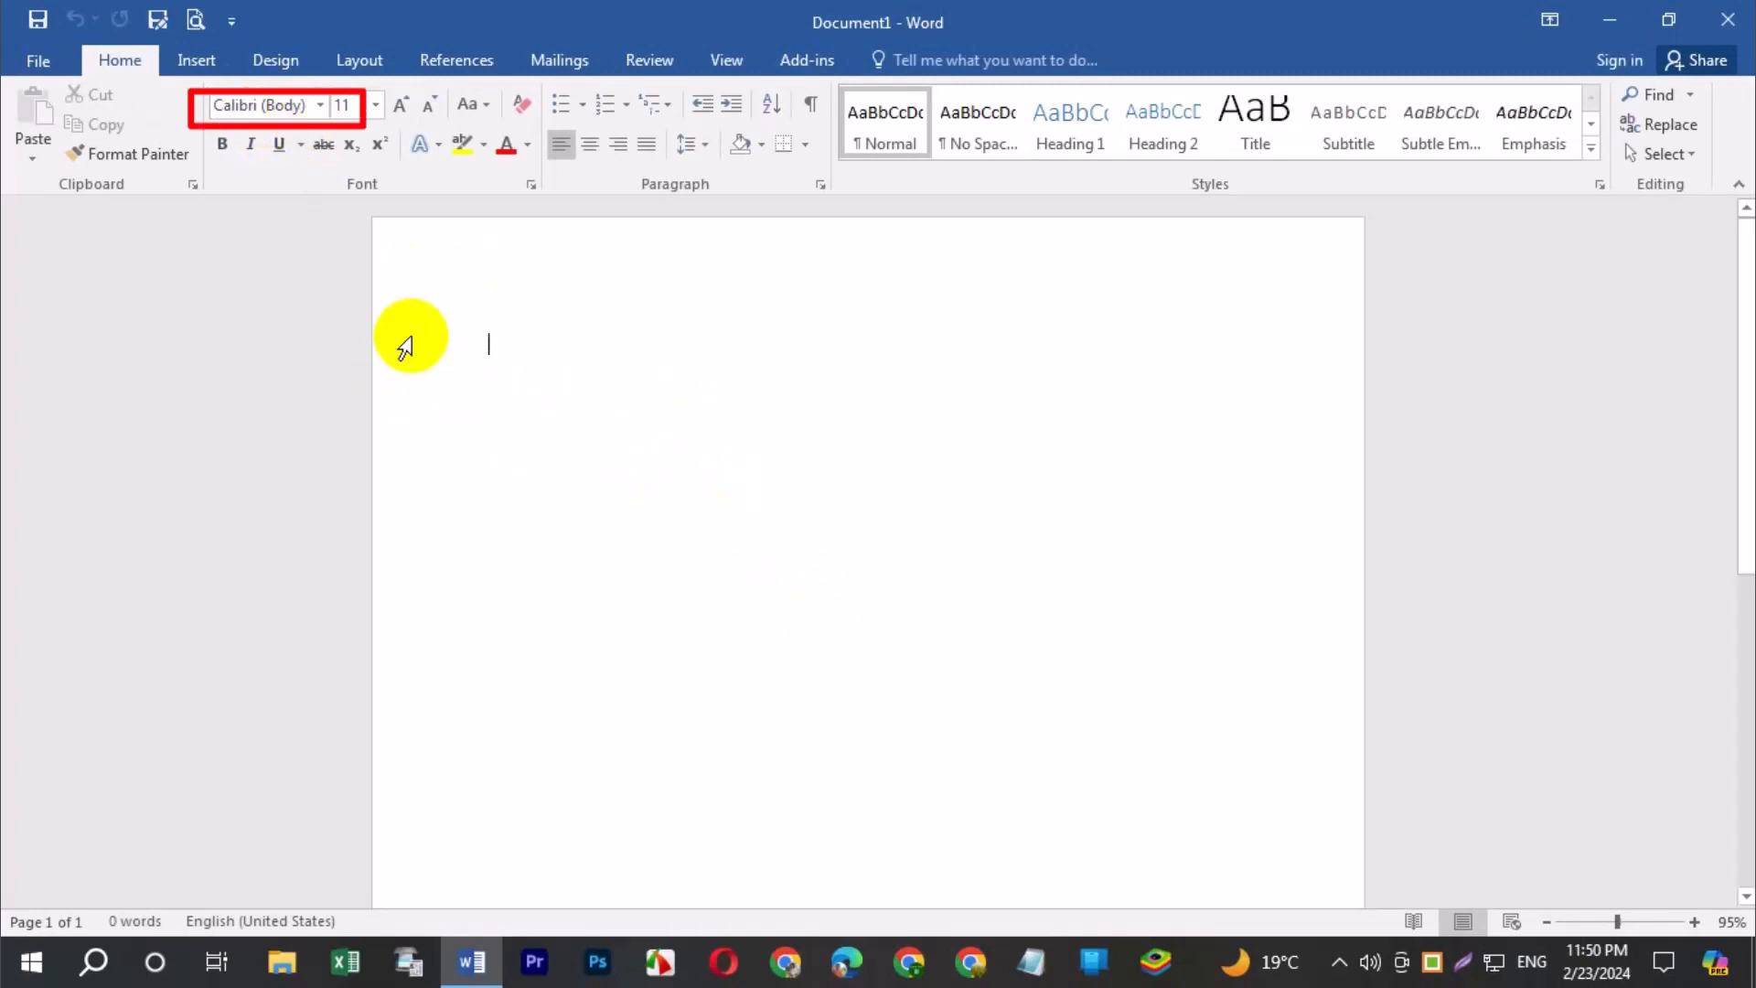
- Look through the fonts available for the document text
{"action": "left_click", "coordinate": [320, 106]}
{"action": "scroll", "coordinate": [331, 480], "scroll_direction": "down", "scroll_amount": 10}
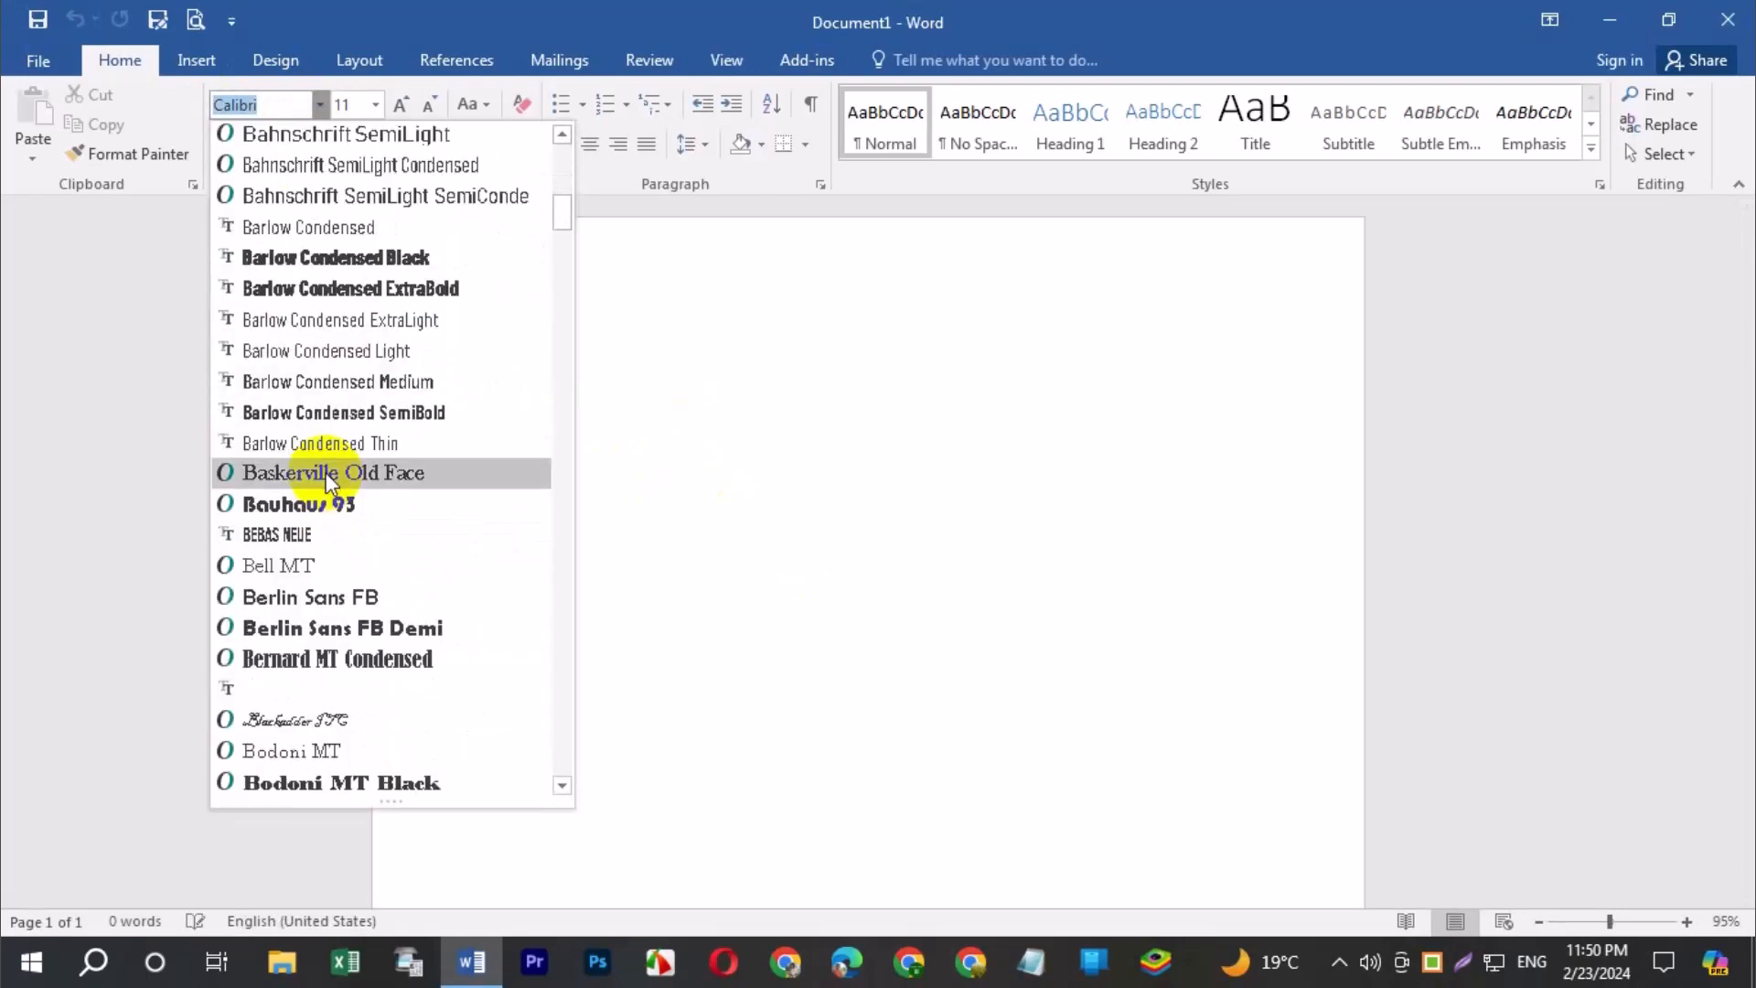
{"action": "scroll", "coordinate": [329, 415], "scroll_direction": "down", "scroll_amount": 20}
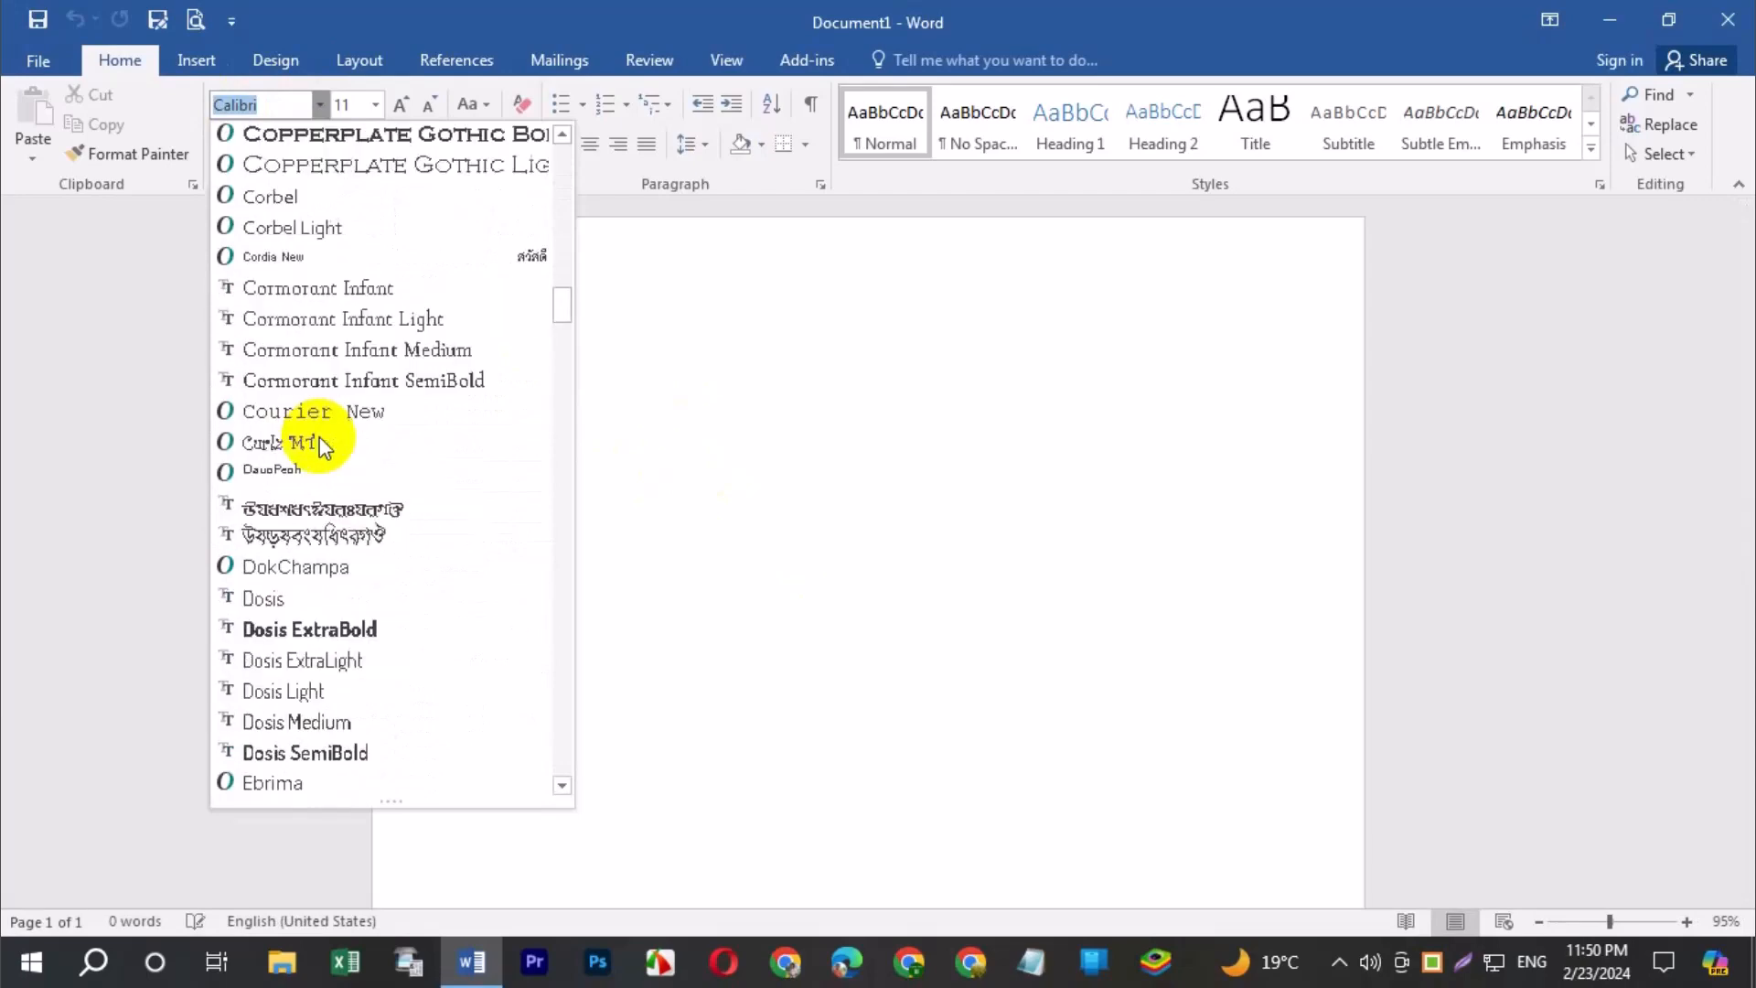
{"action": "scroll", "coordinate": [314, 447], "scroll_direction": "down", "scroll_amount": 20}
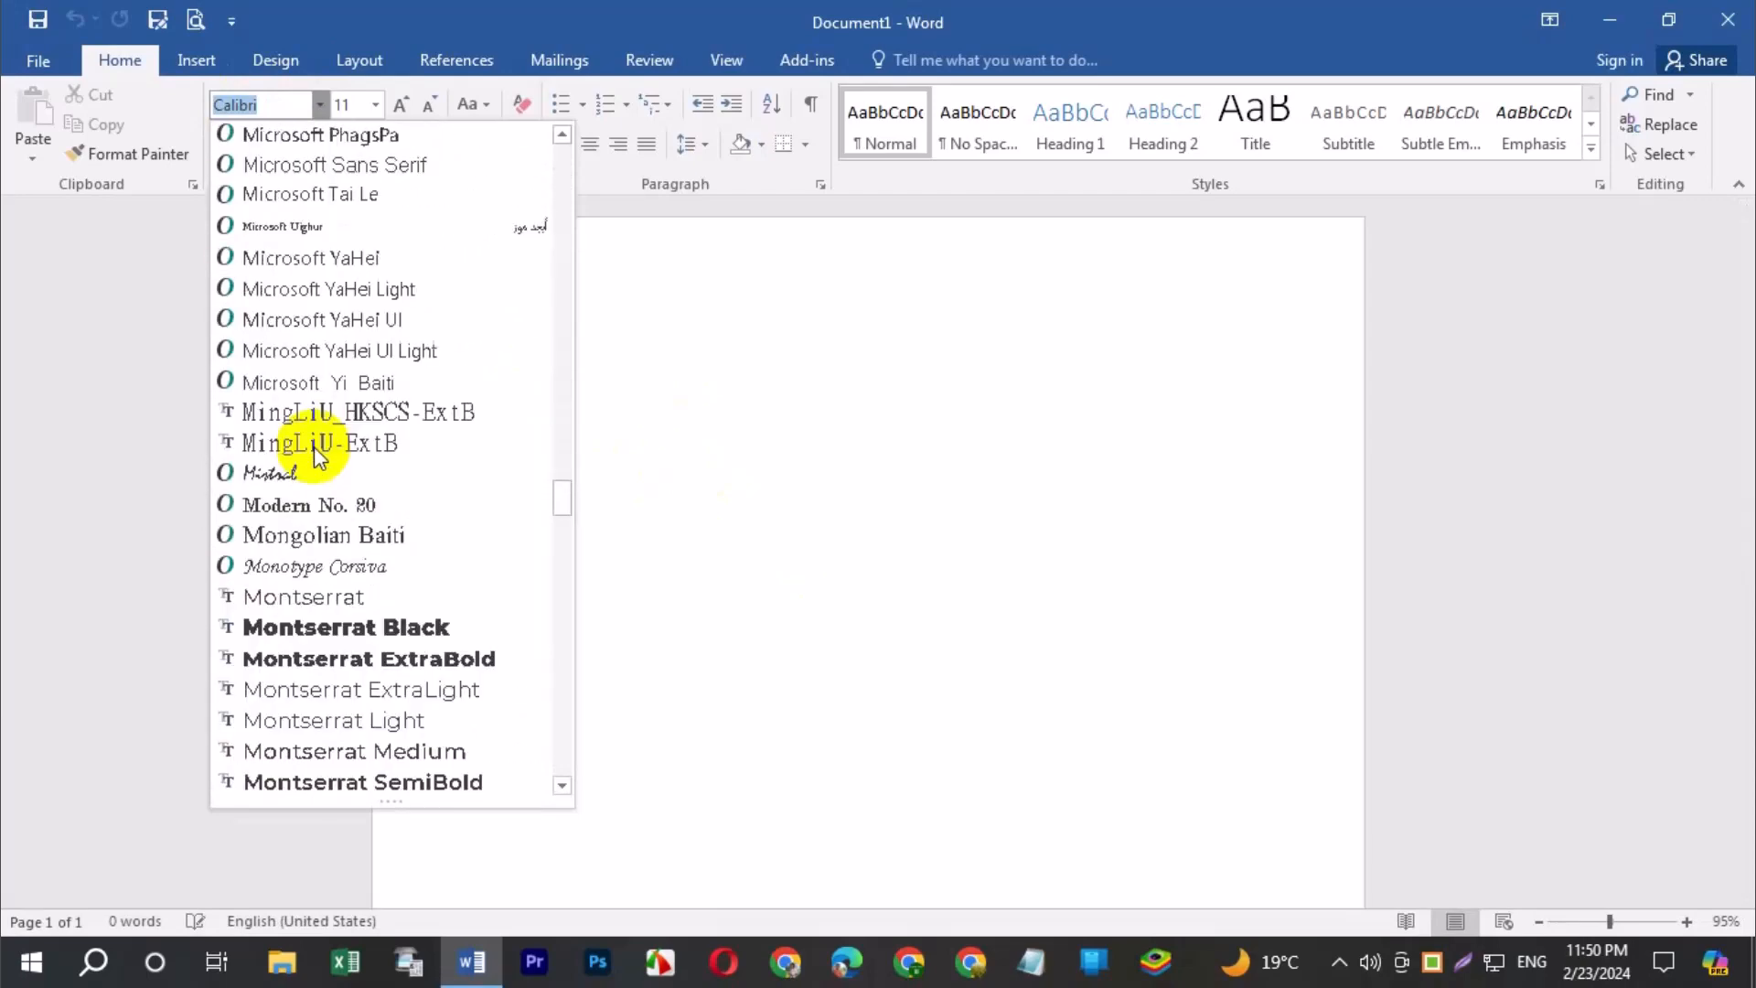
{"action": "scroll", "coordinate": [315, 455], "scroll_direction": "down", "scroll_amount": 8}
{"action": "scroll", "coordinate": [305, 450], "scroll_direction": "up", "scroll_amount": 20}
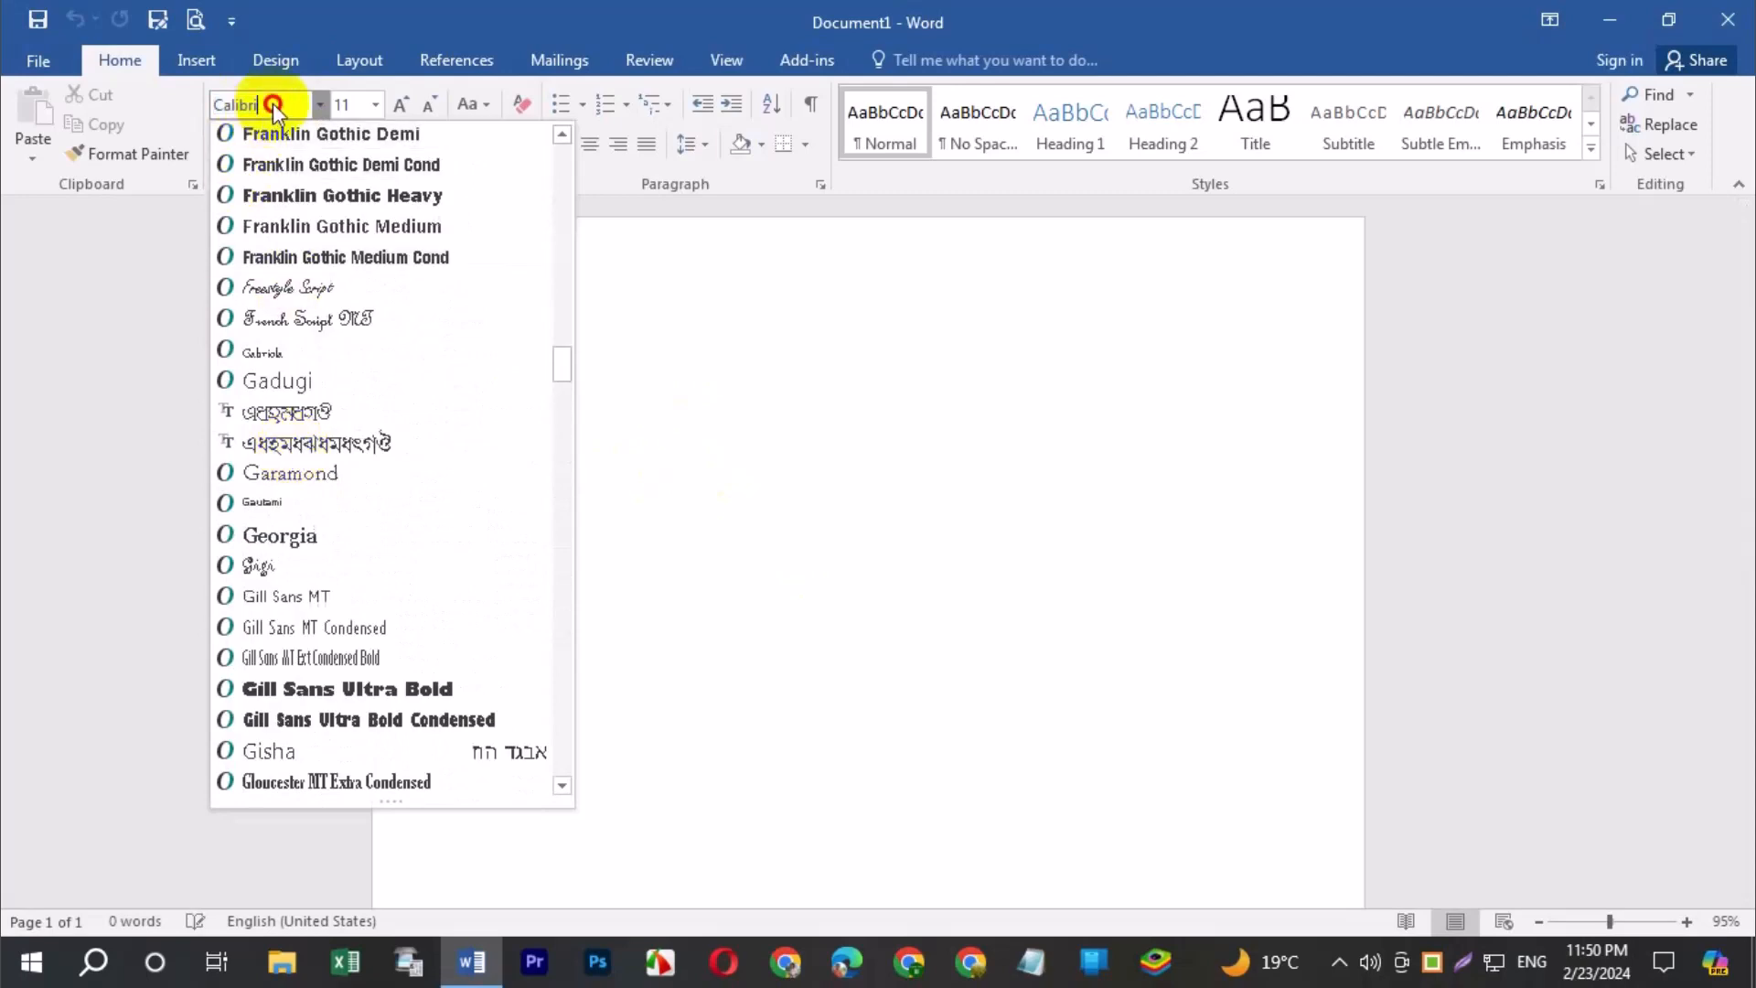
{"action": "left_click", "coordinate": [320, 105]}
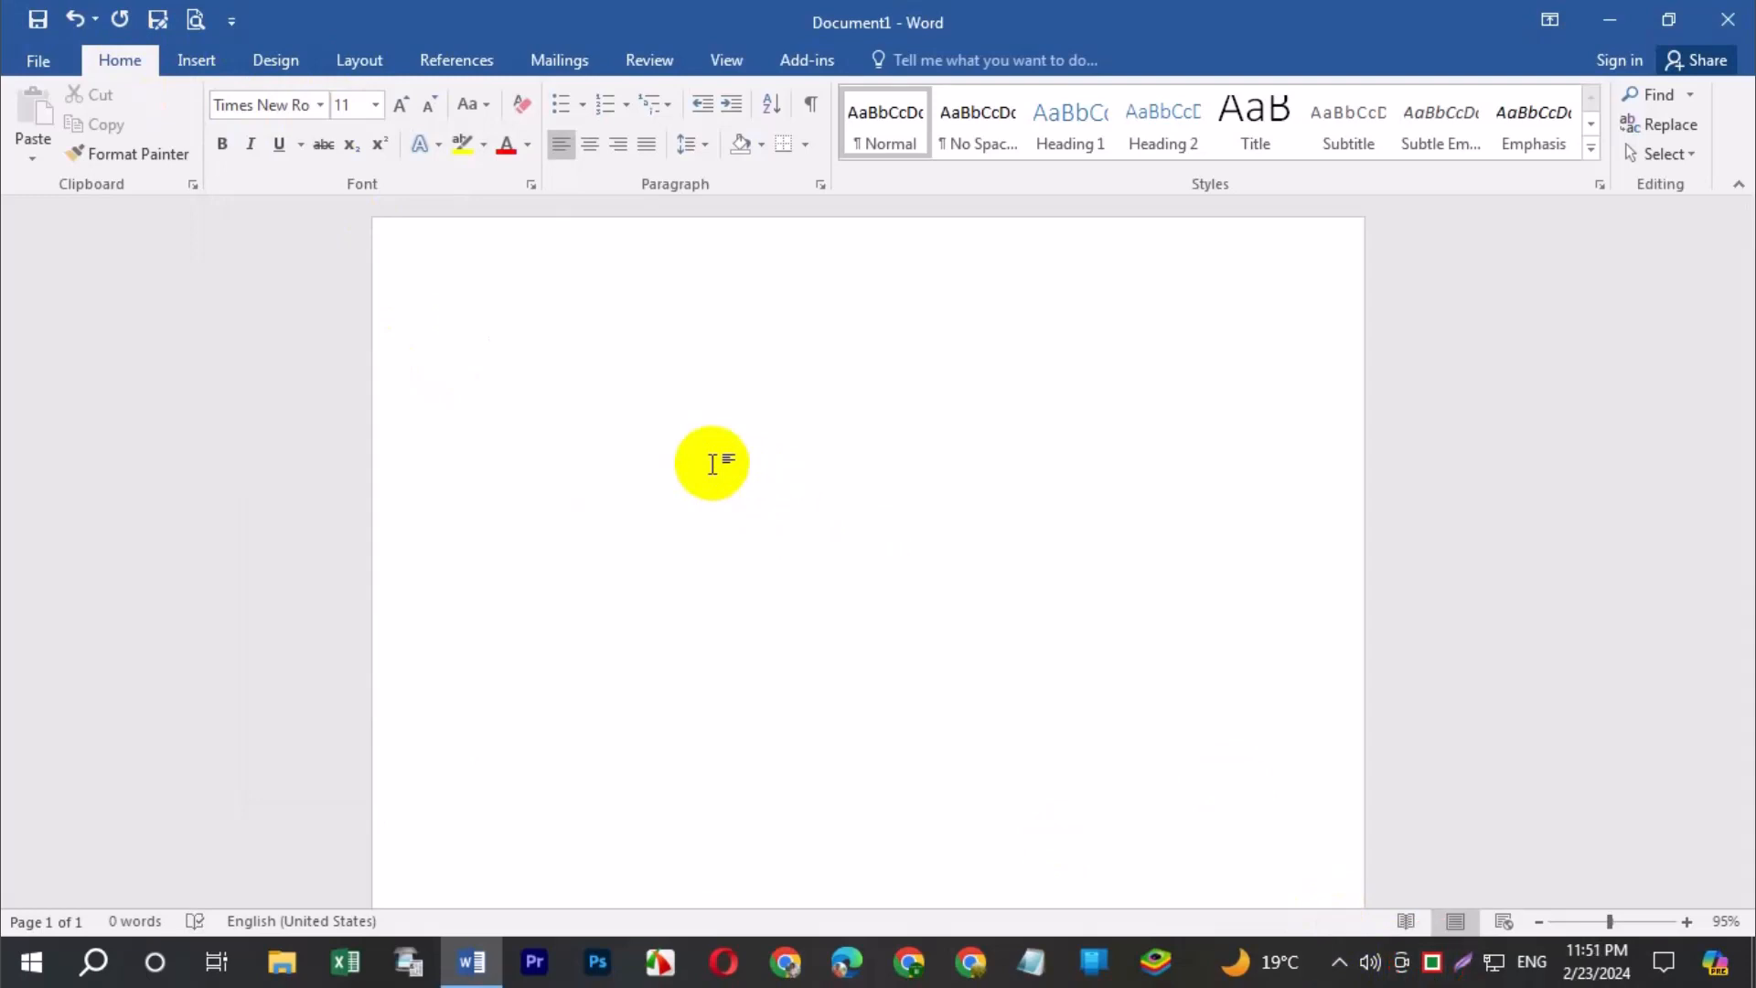
- Enter the word নাম in the SutonnyMJ font and set its size to 48
{"action": "key", "text": "ctrl+alt+b"}
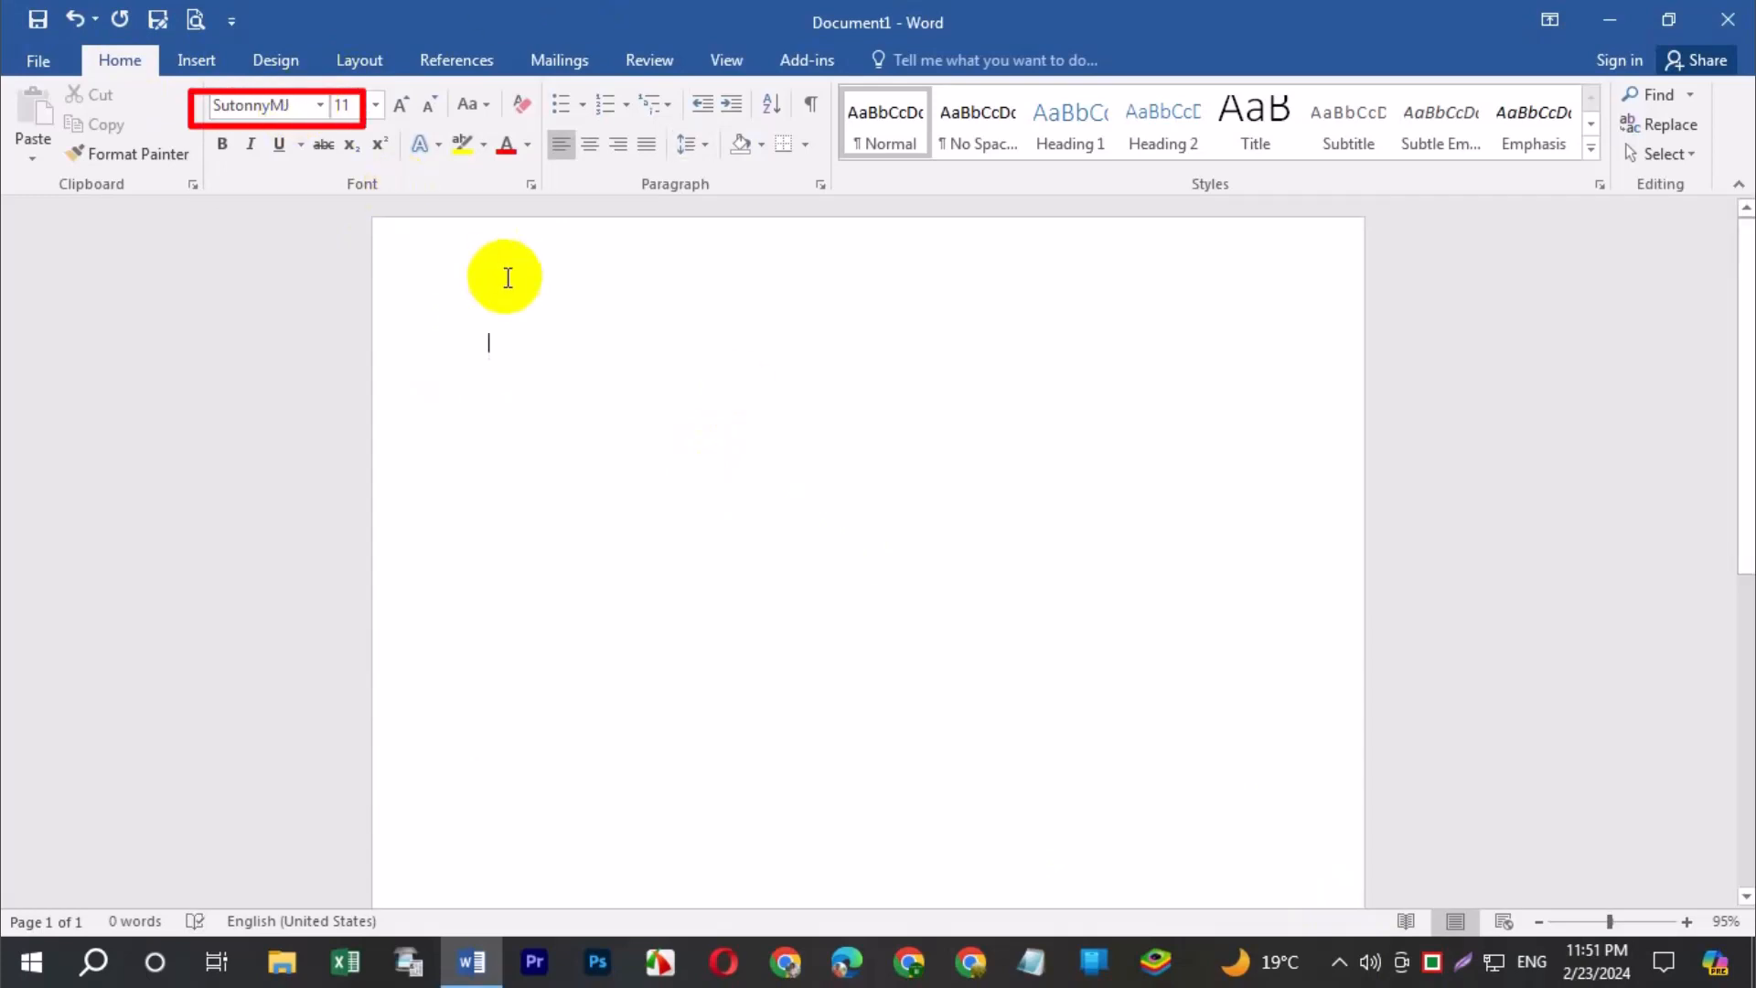
{"action": "type", "text": "f"}
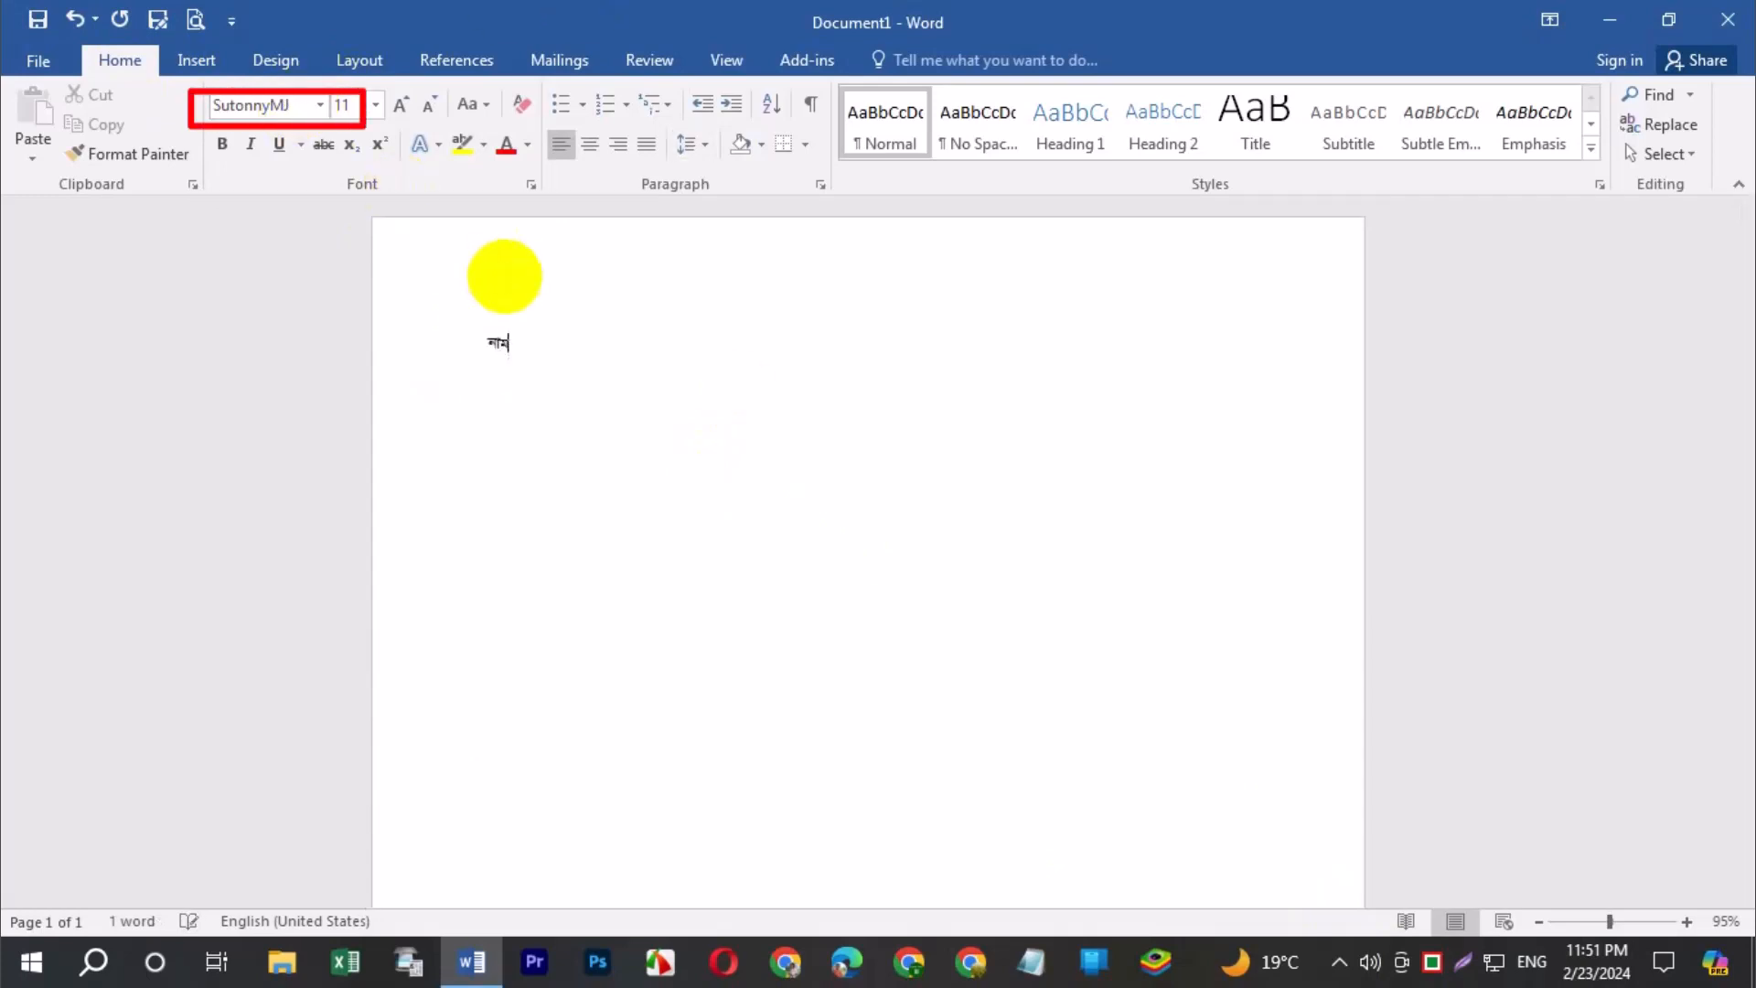
{"action": "left_click_drag", "start_coordinate": [607, 372], "coordinate": [305, 337]}
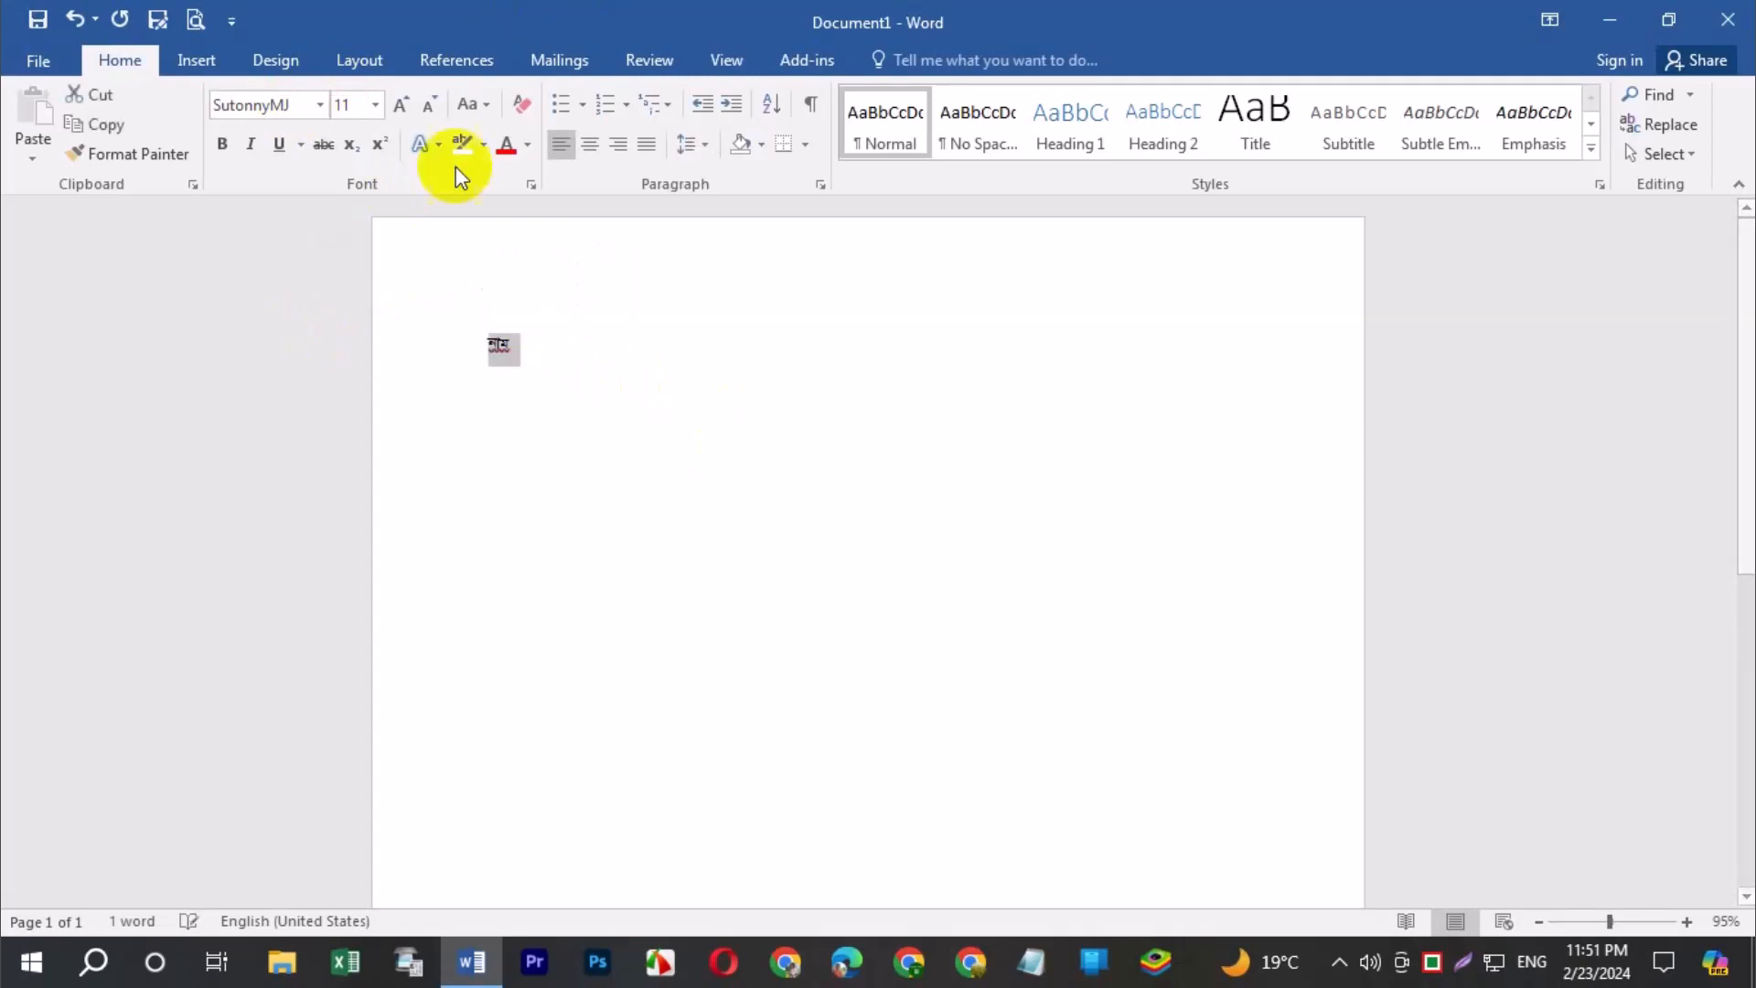
{"action": "left_click", "coordinate": [375, 105]}
{"action": "left_click", "coordinate": [344, 477]}
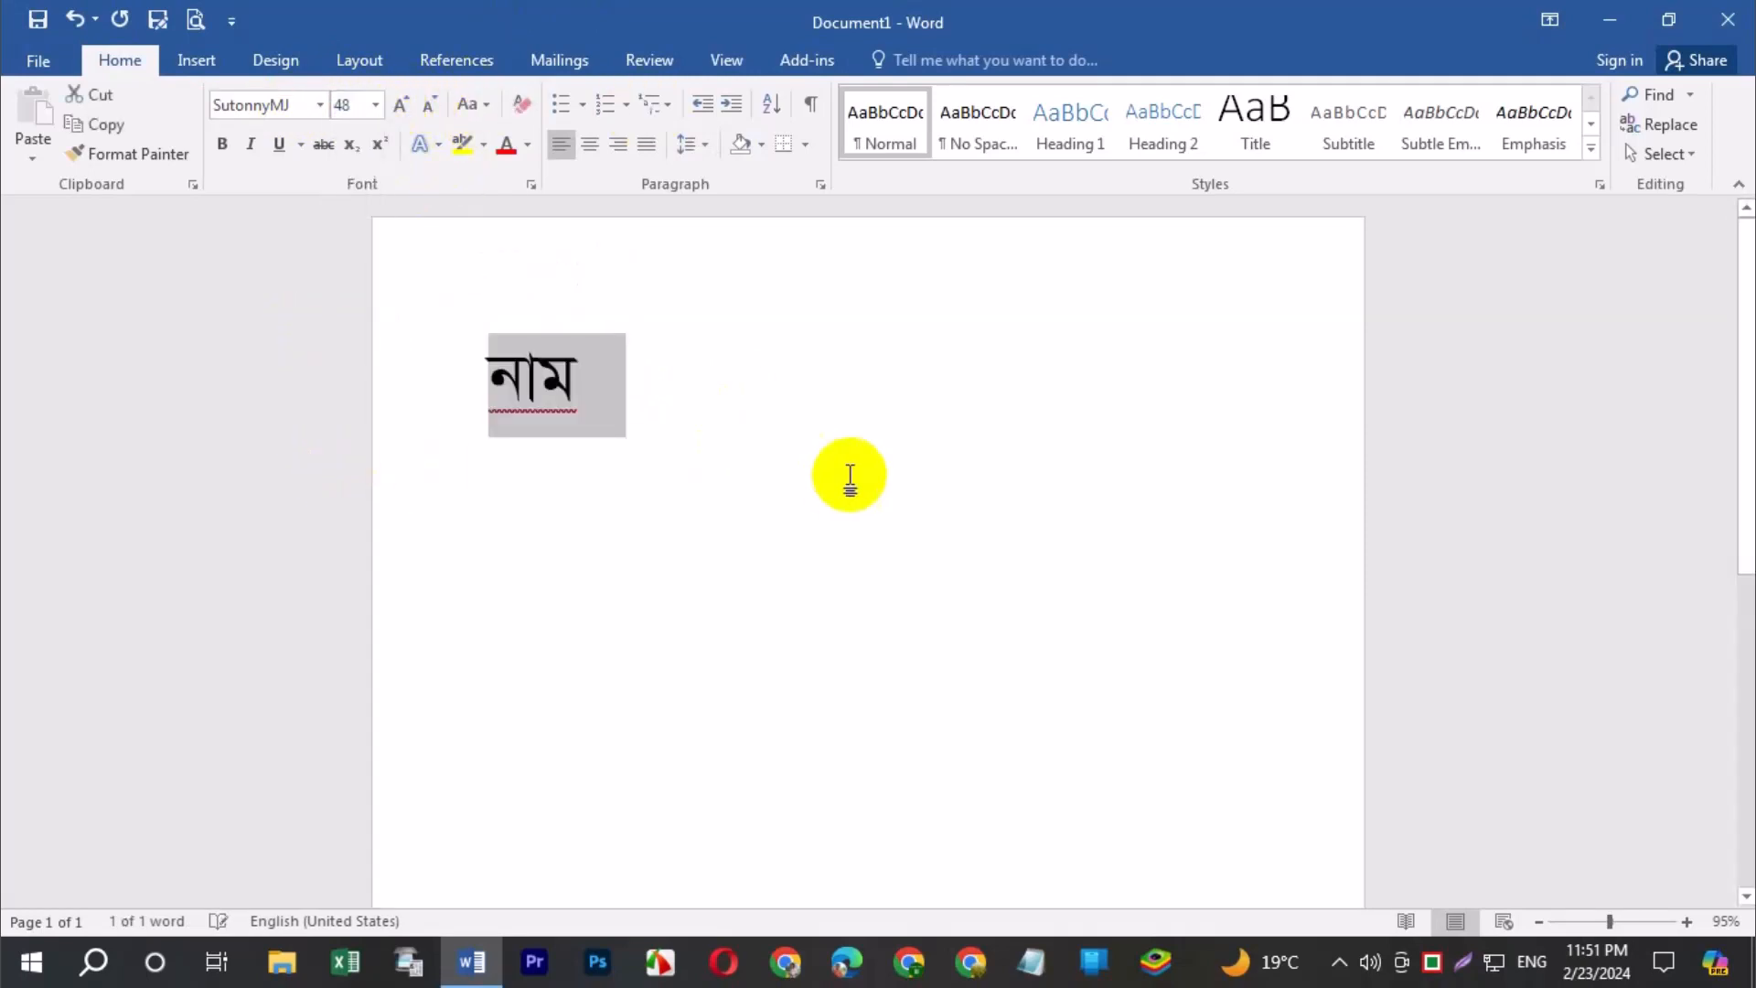
{"action": "left_click", "coordinate": [687, 399]}
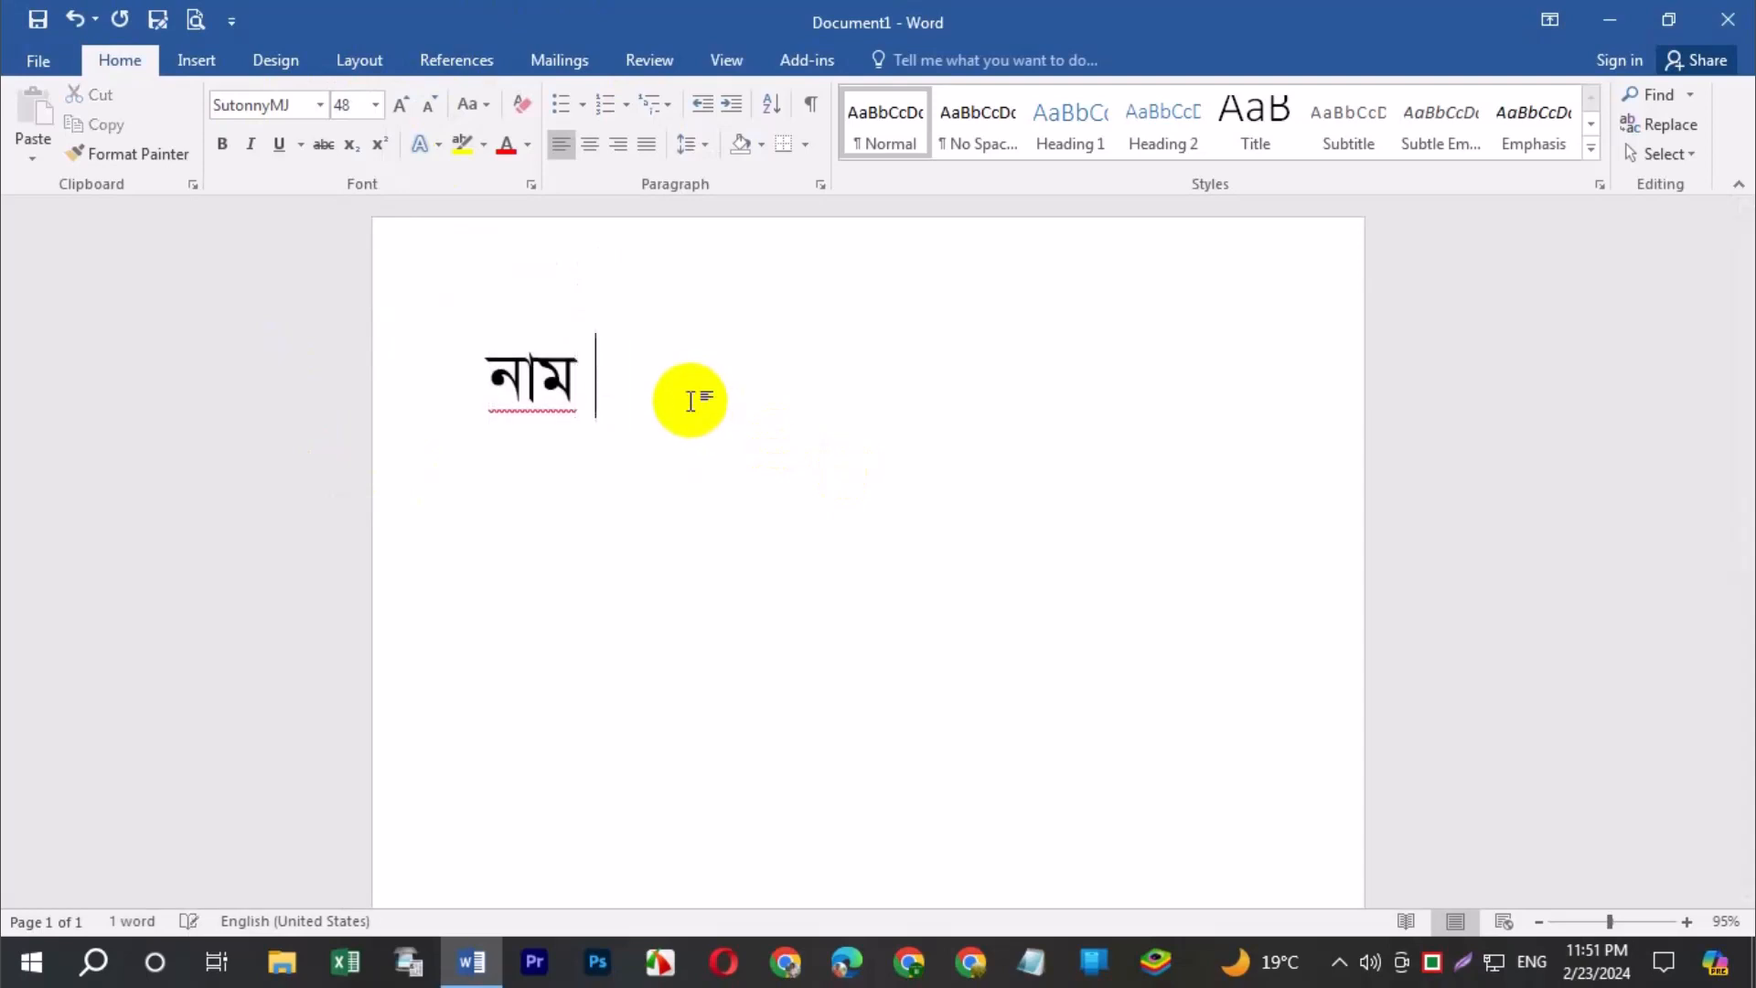
- Switch the font to Times New Roman and add the word "name" after the Bangla word
{"action": "key", "text": "ctrl+alt+b"}
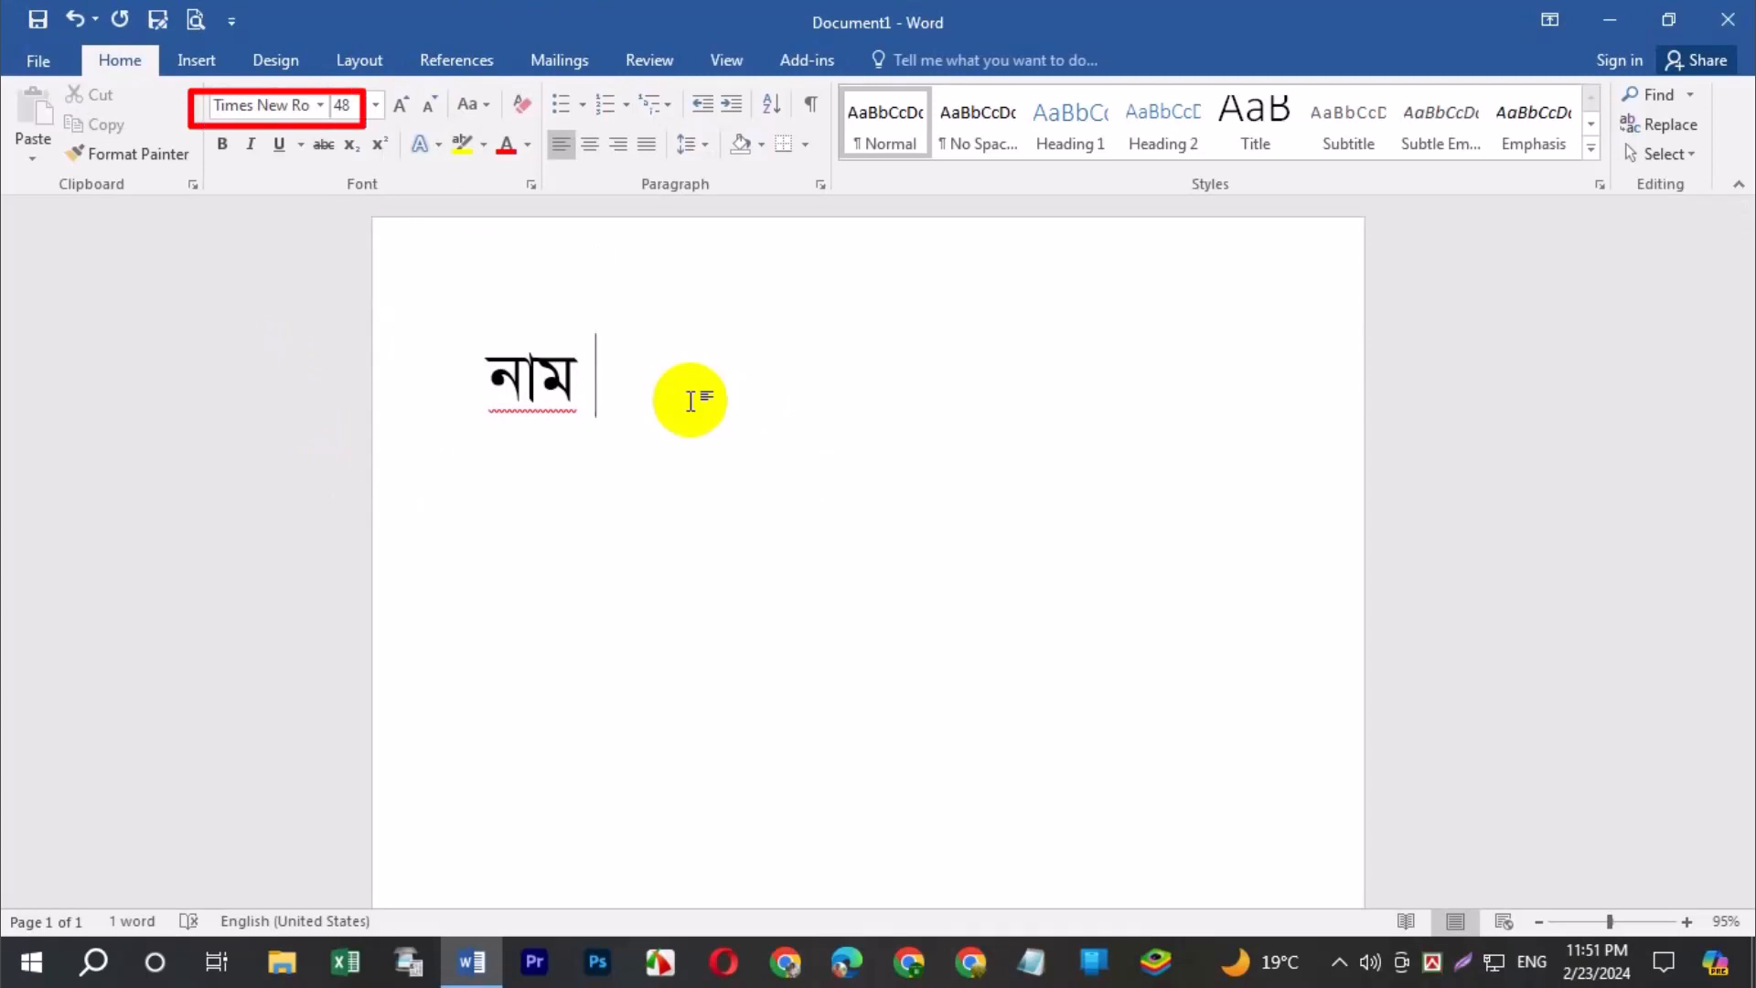
{"action": "type", "text": "name"}
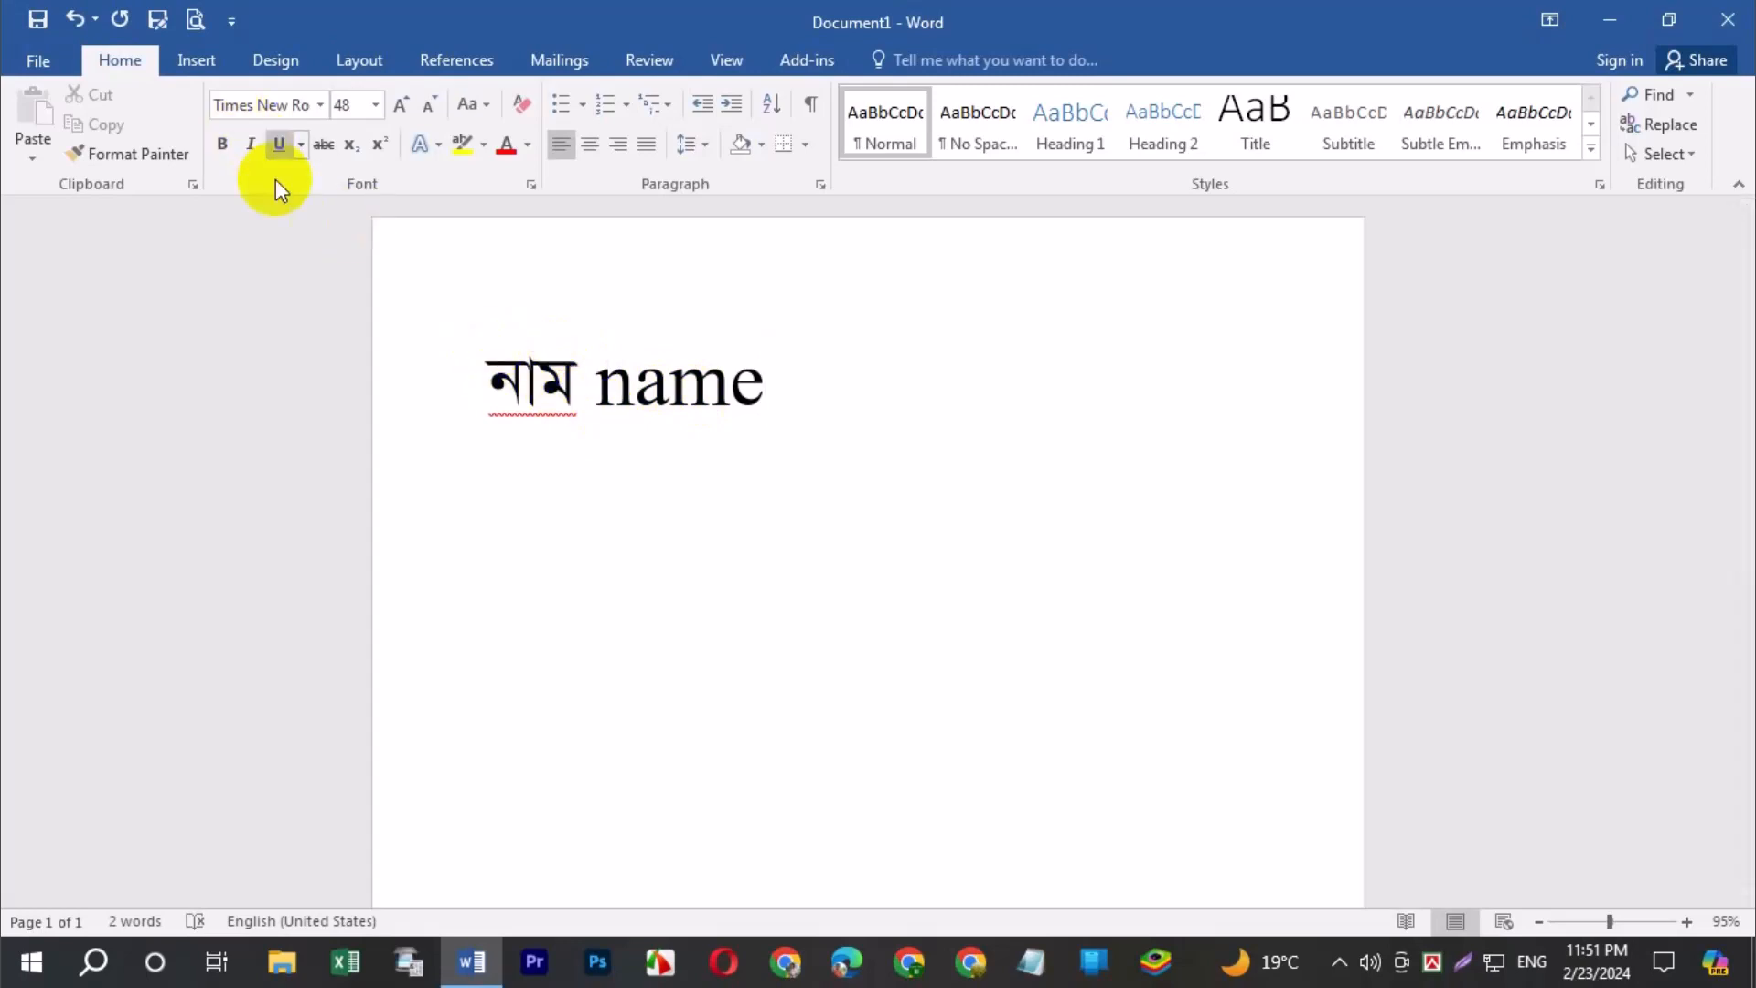
{"action": "left_click", "coordinate": [230, 24]}
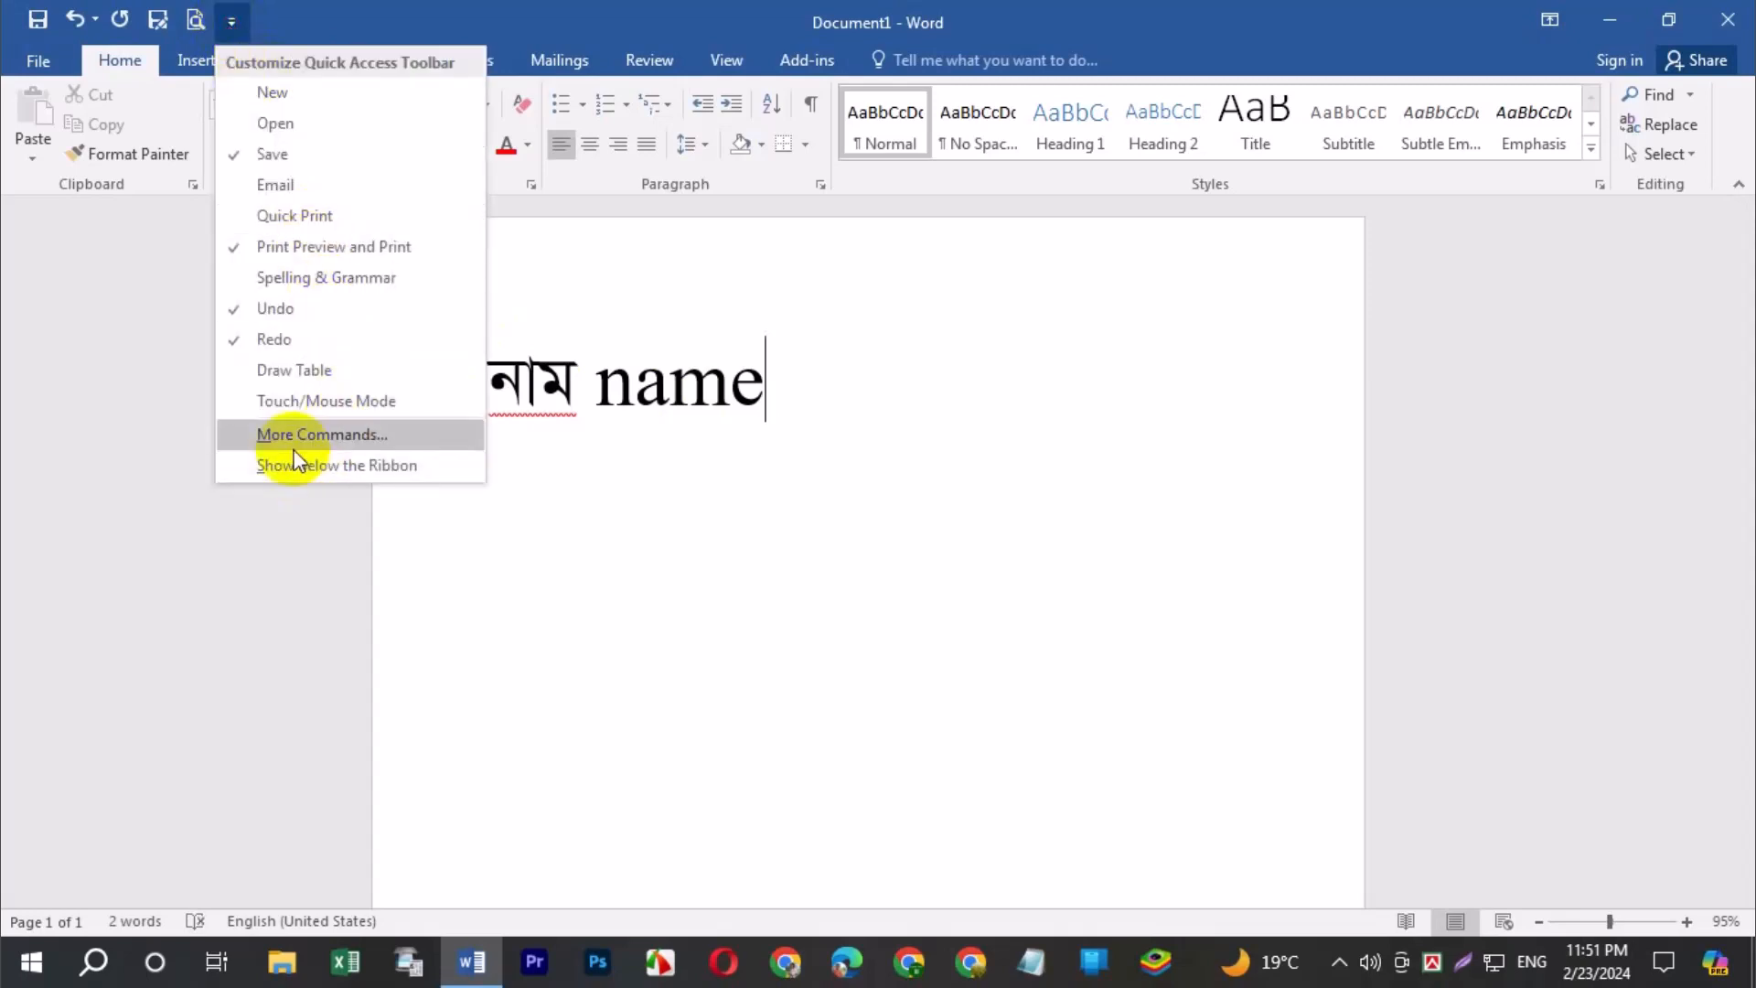
{"action": "left_click", "coordinate": [354, 439]}
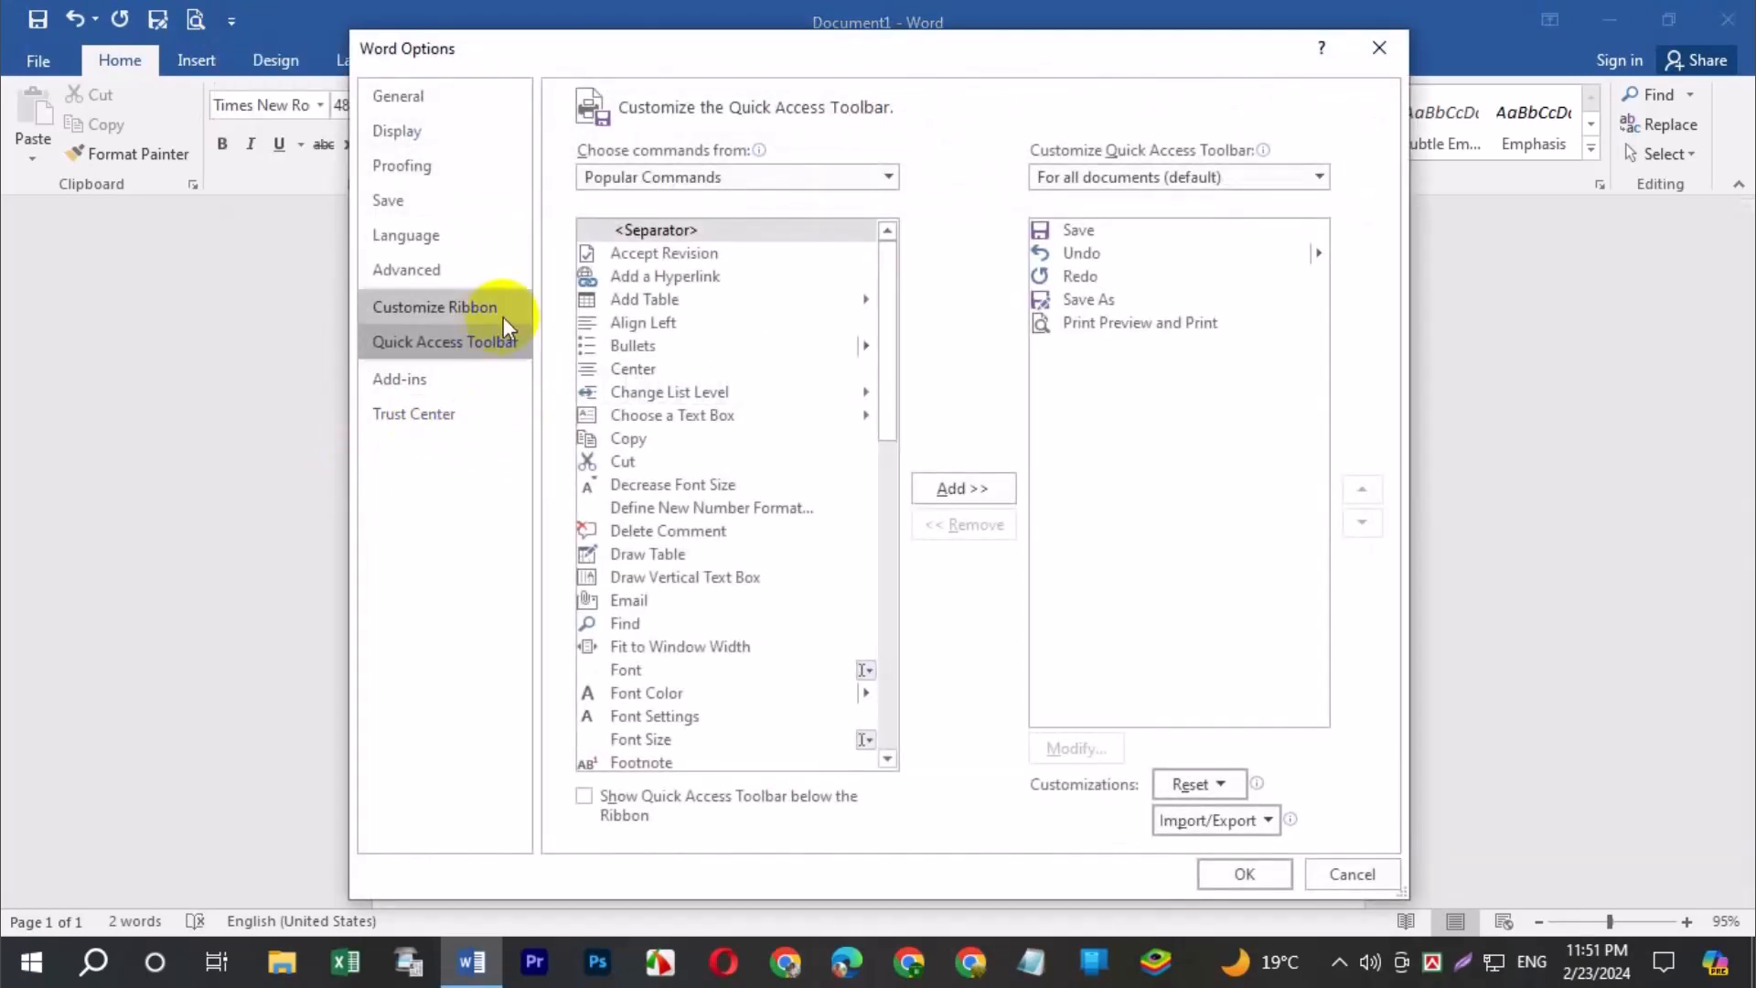
{"action": "left_click", "coordinate": [430, 306]}
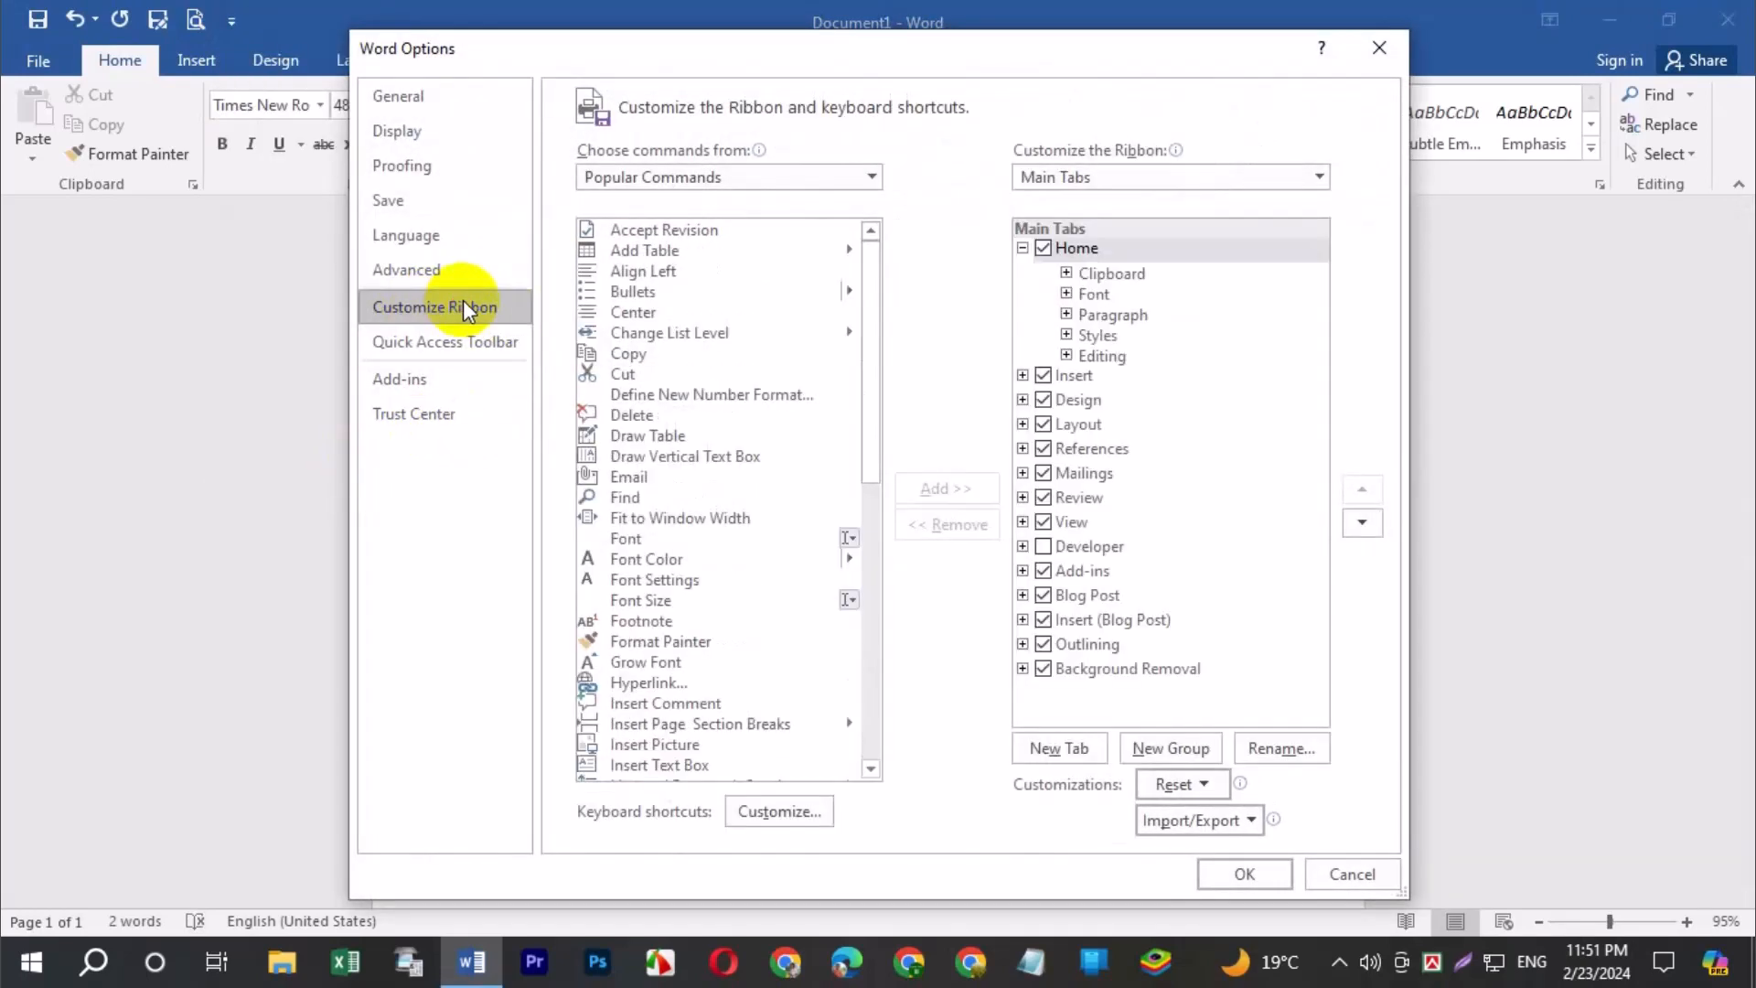
{"action": "left_click", "coordinate": [1381, 49]}
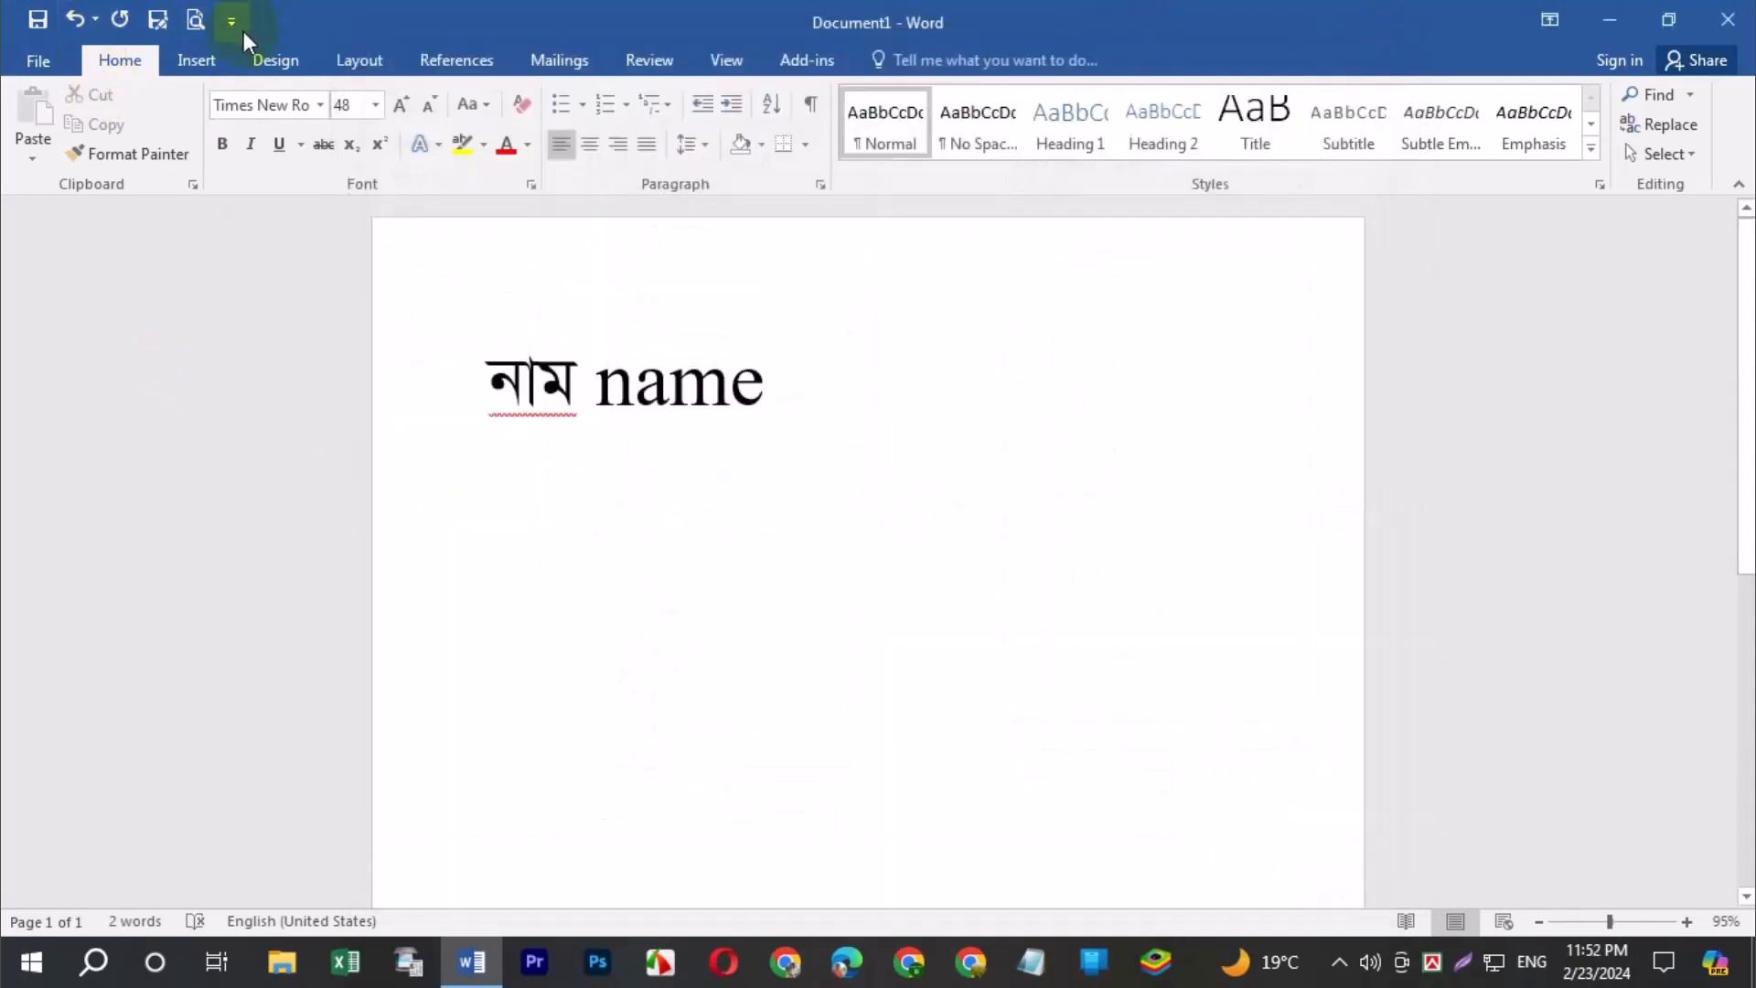
- Open the keyboard shortcut customization in the Word options and choose the Fonts category
{"action": "left_click", "coordinate": [35, 66]}
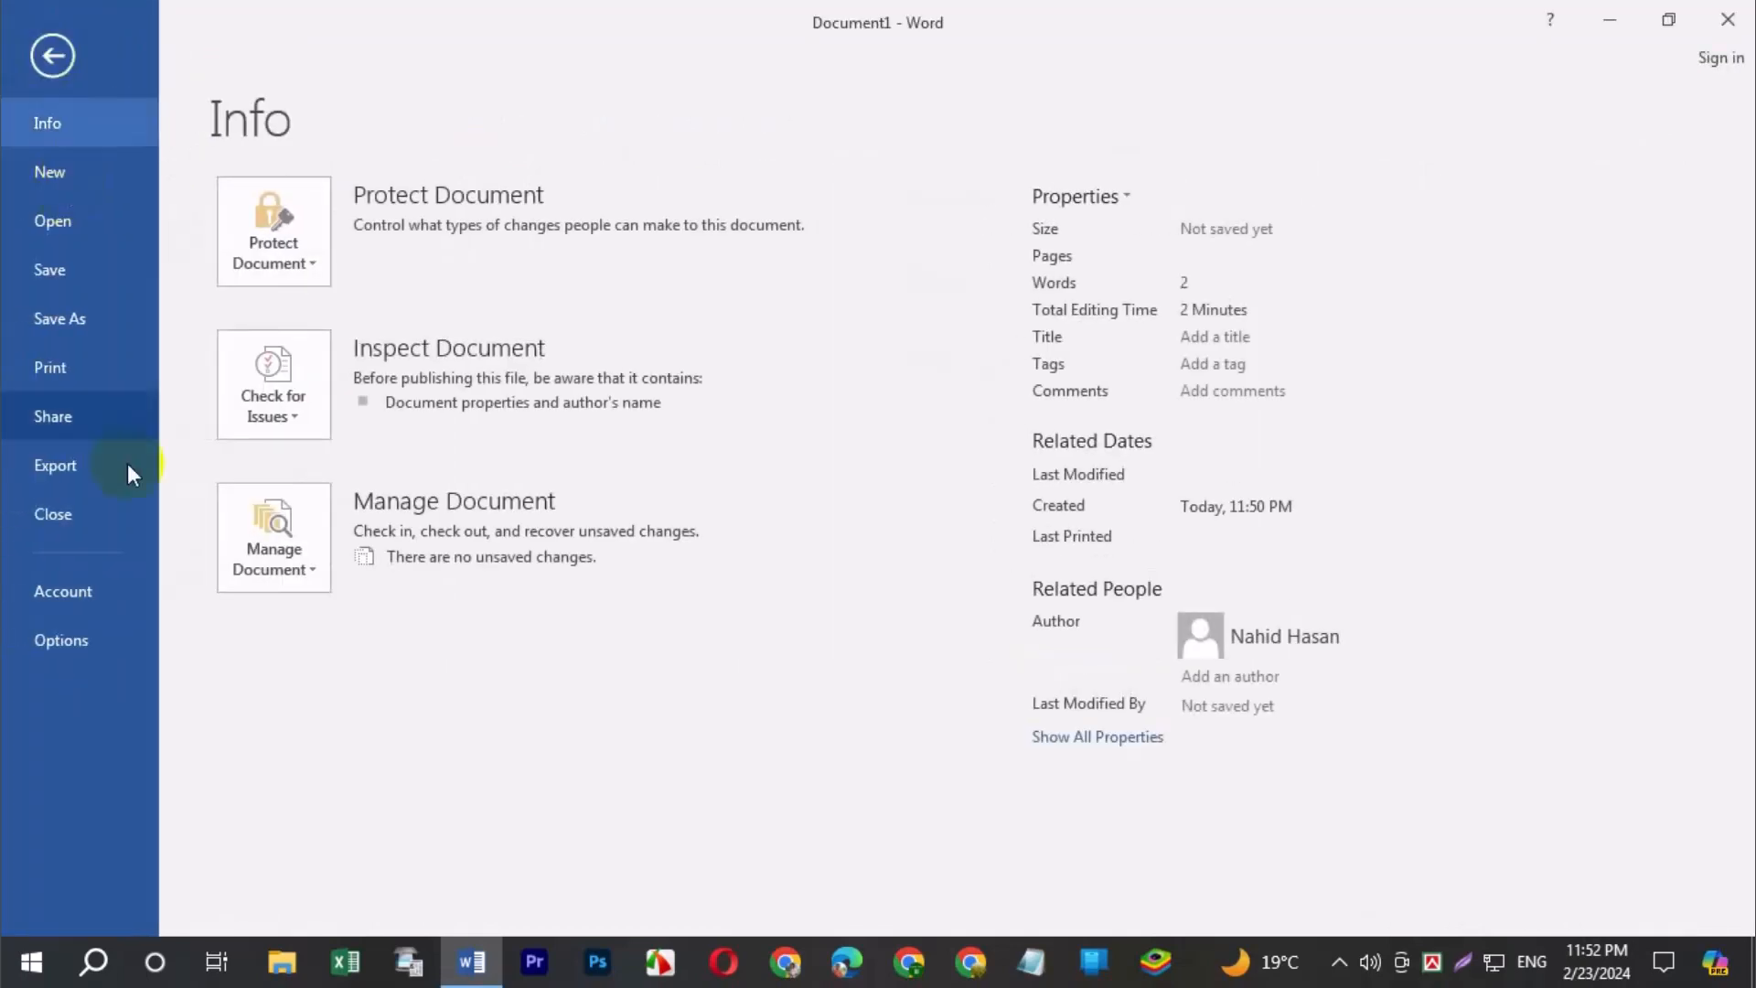
{"action": "left_click", "coordinate": [80, 639]}
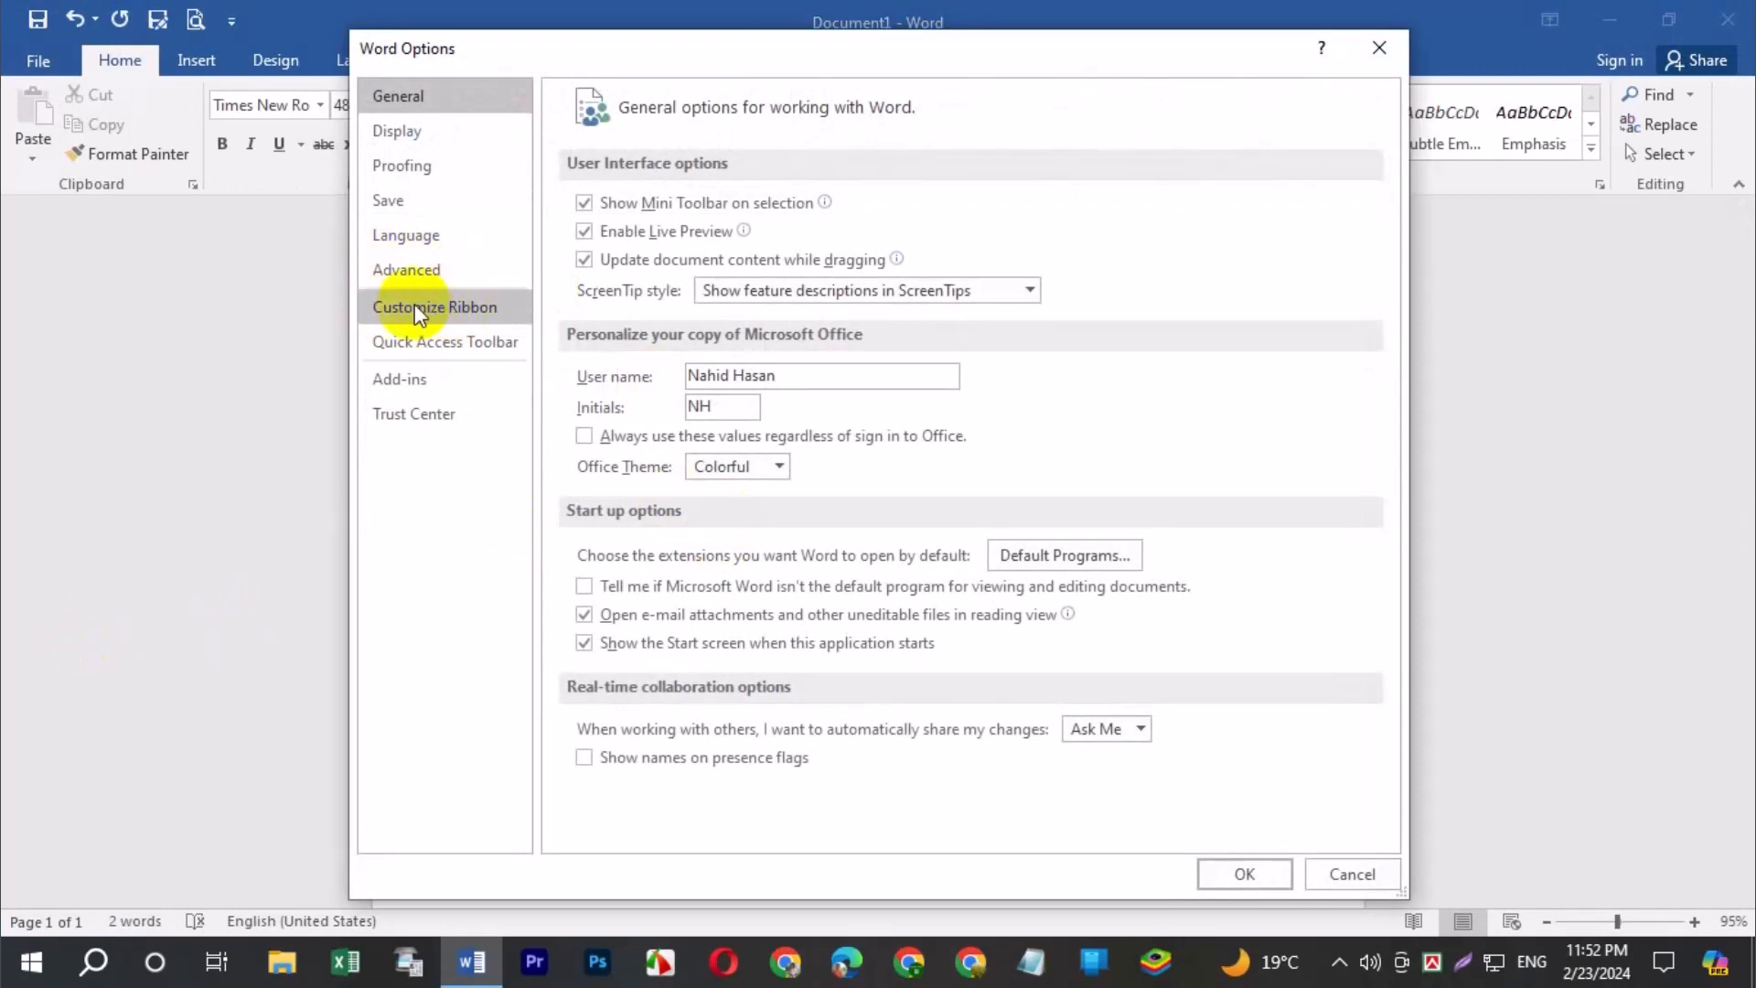
{"action": "left_click", "coordinate": [456, 311]}
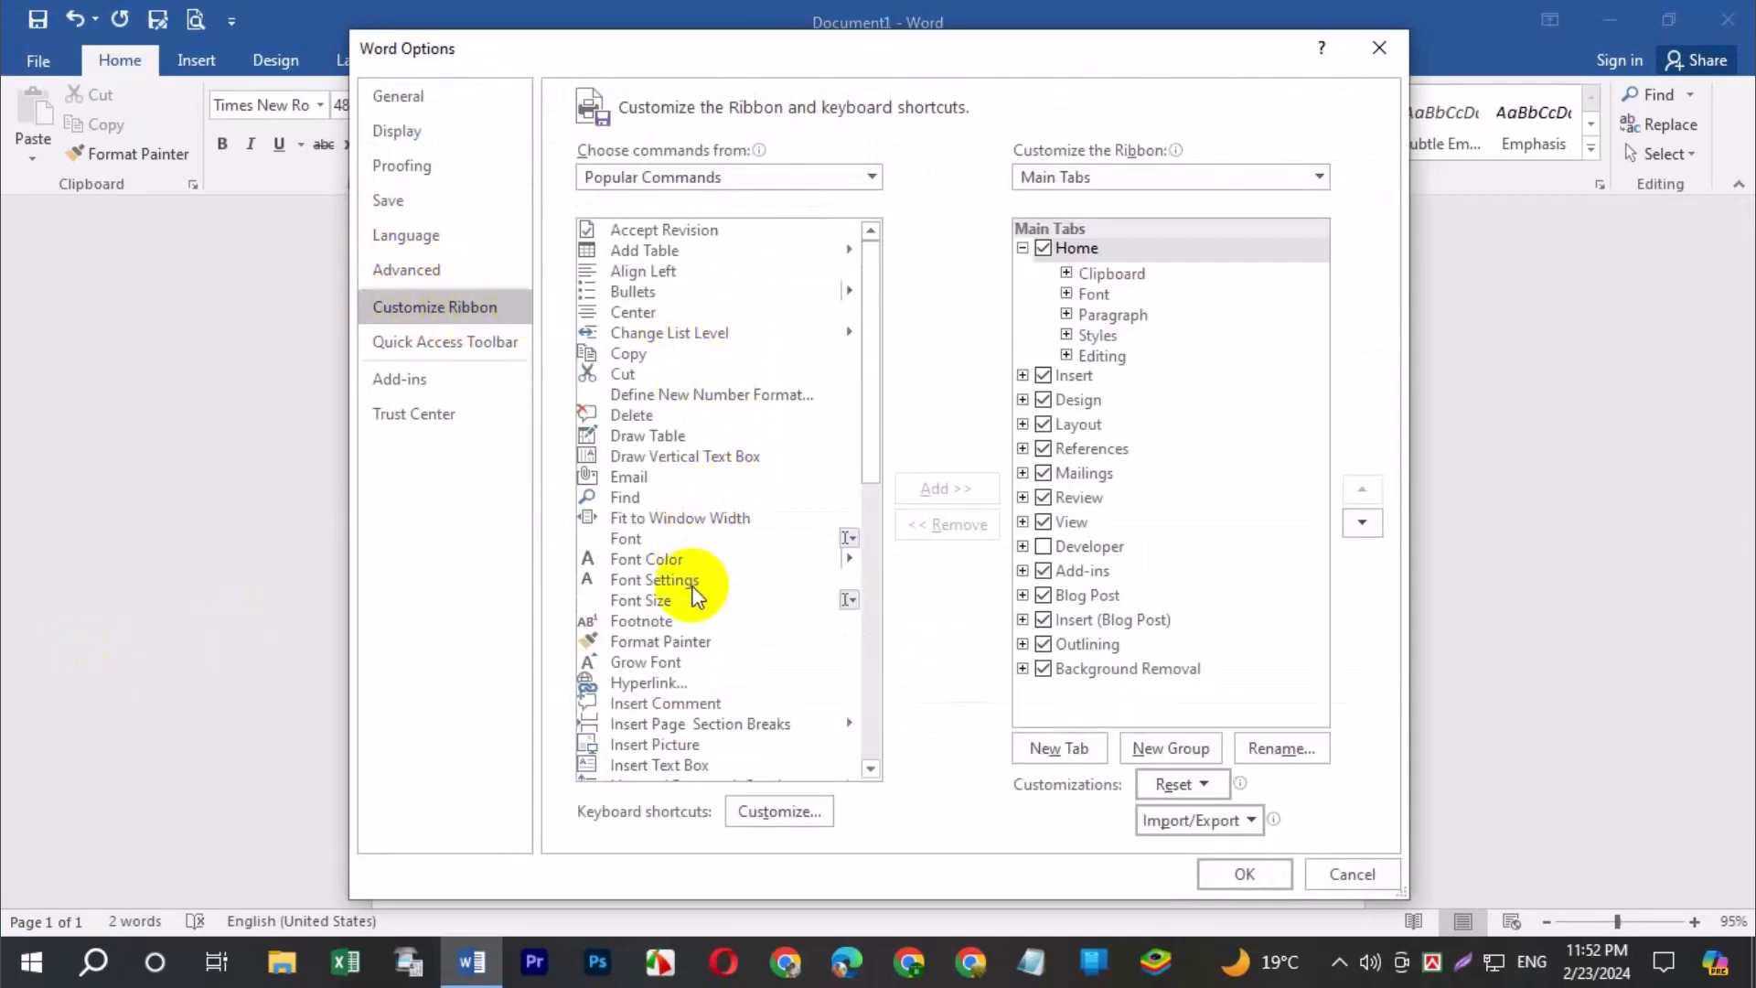
{"action": "scroll", "coordinate": [683, 576], "scroll_direction": "down", "scroll_amount": 10}
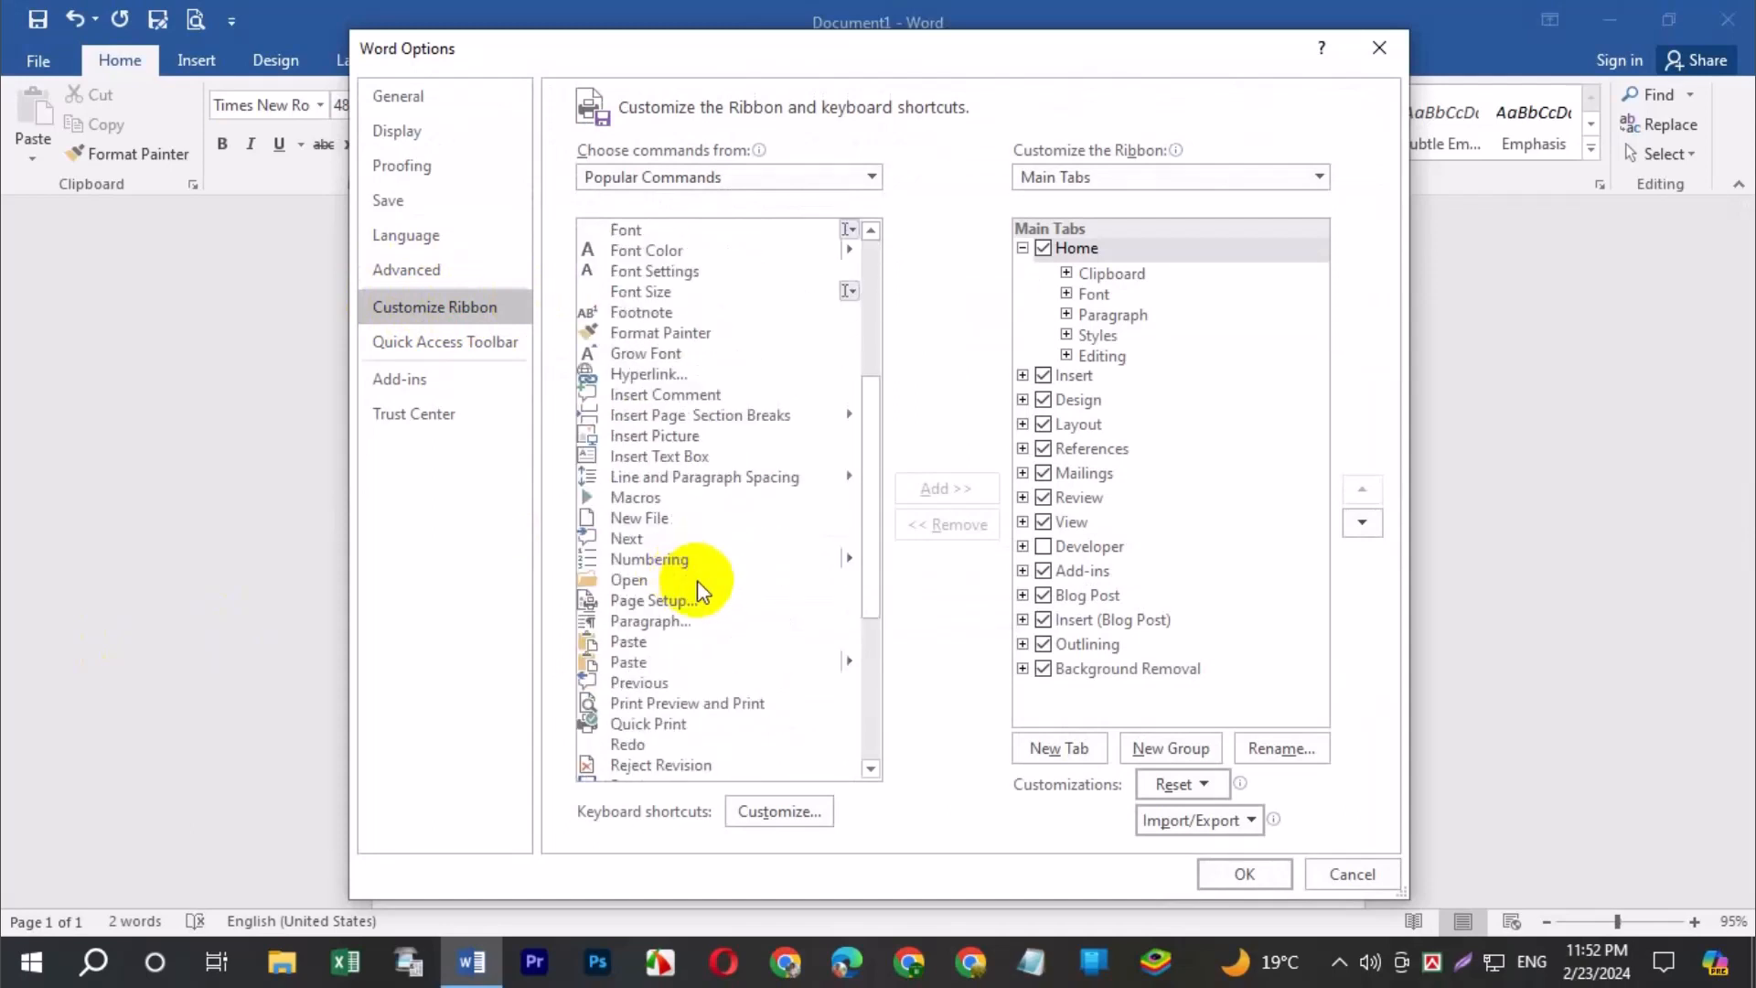
{"action": "scroll", "coordinate": [724, 612], "scroll_direction": "down", "scroll_amount": 1}
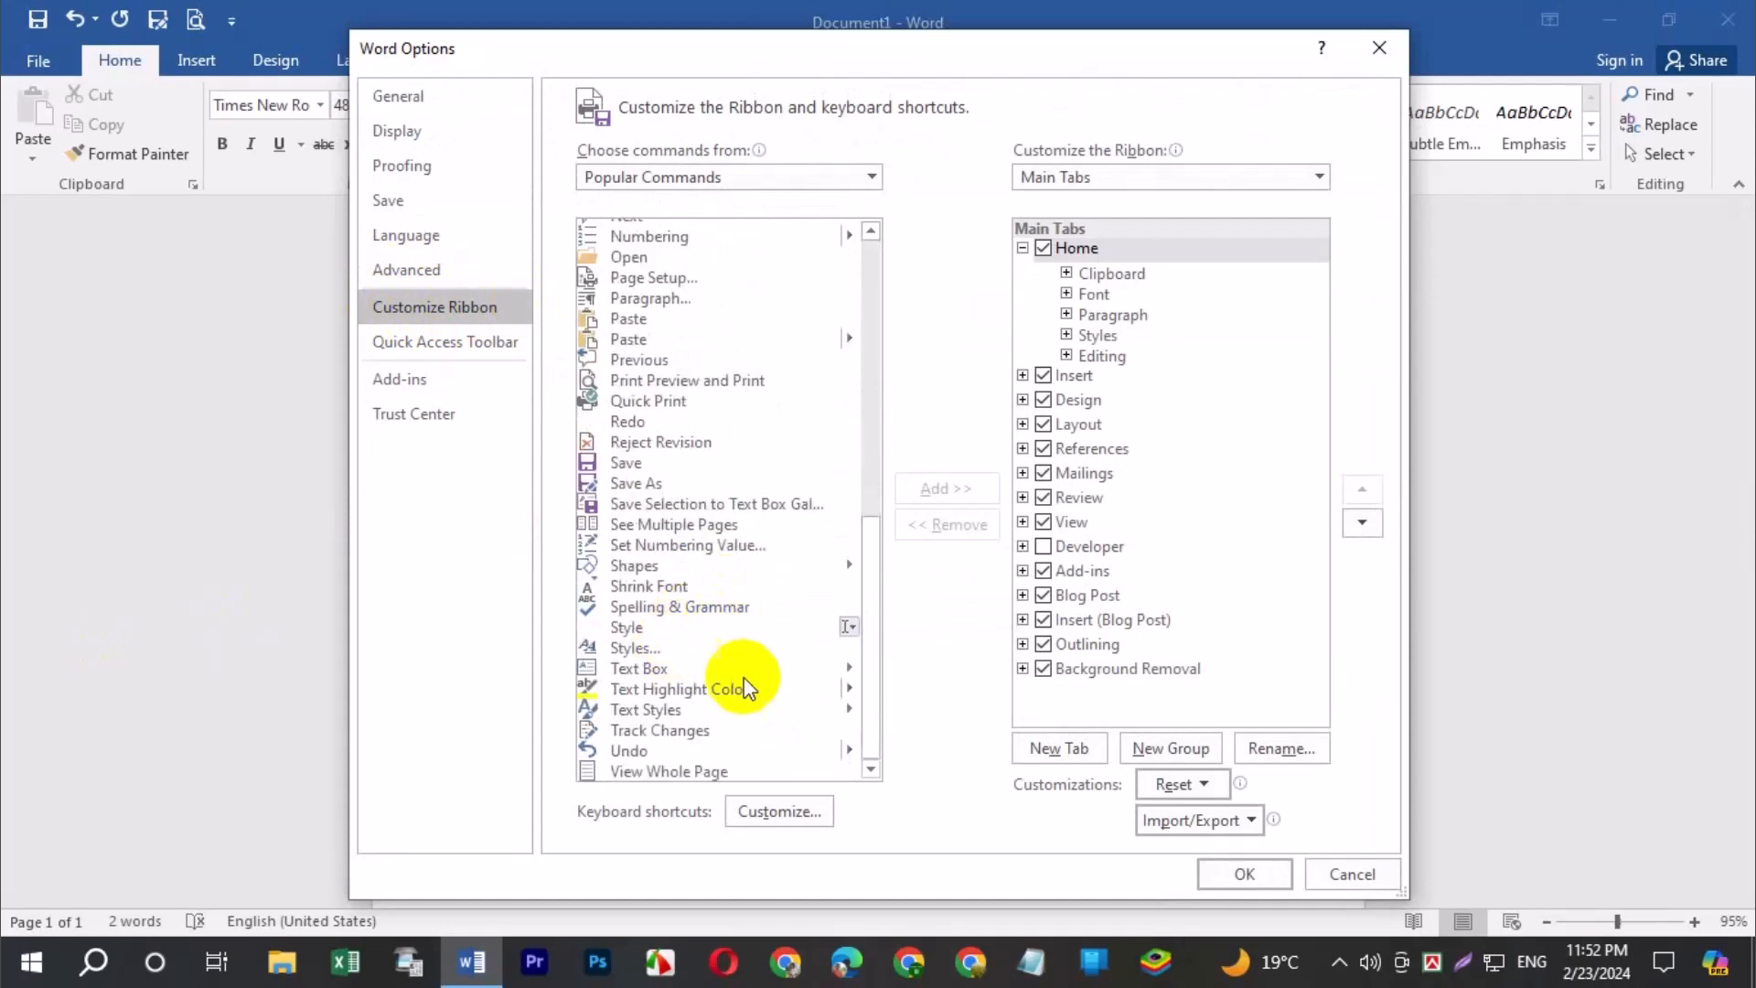
{"action": "left_click", "coordinate": [761, 811]}
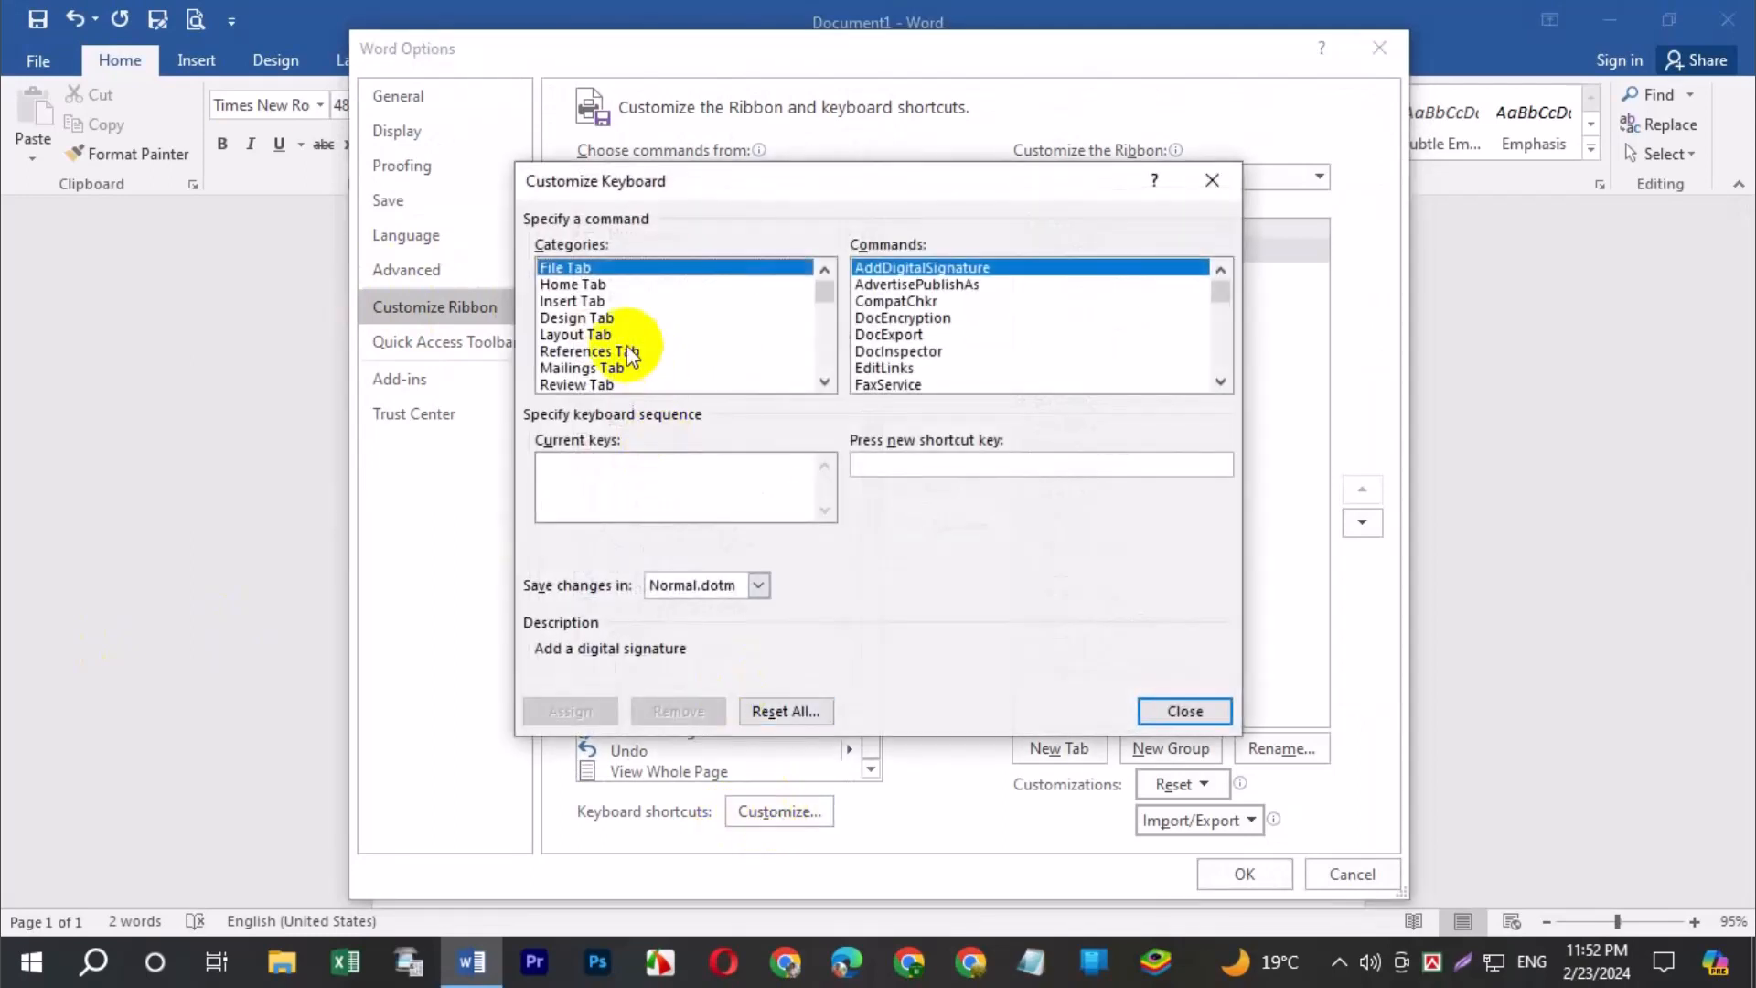
{"action": "scroll", "coordinate": [629, 355], "scroll_direction": "down", "scroll_amount": 15}
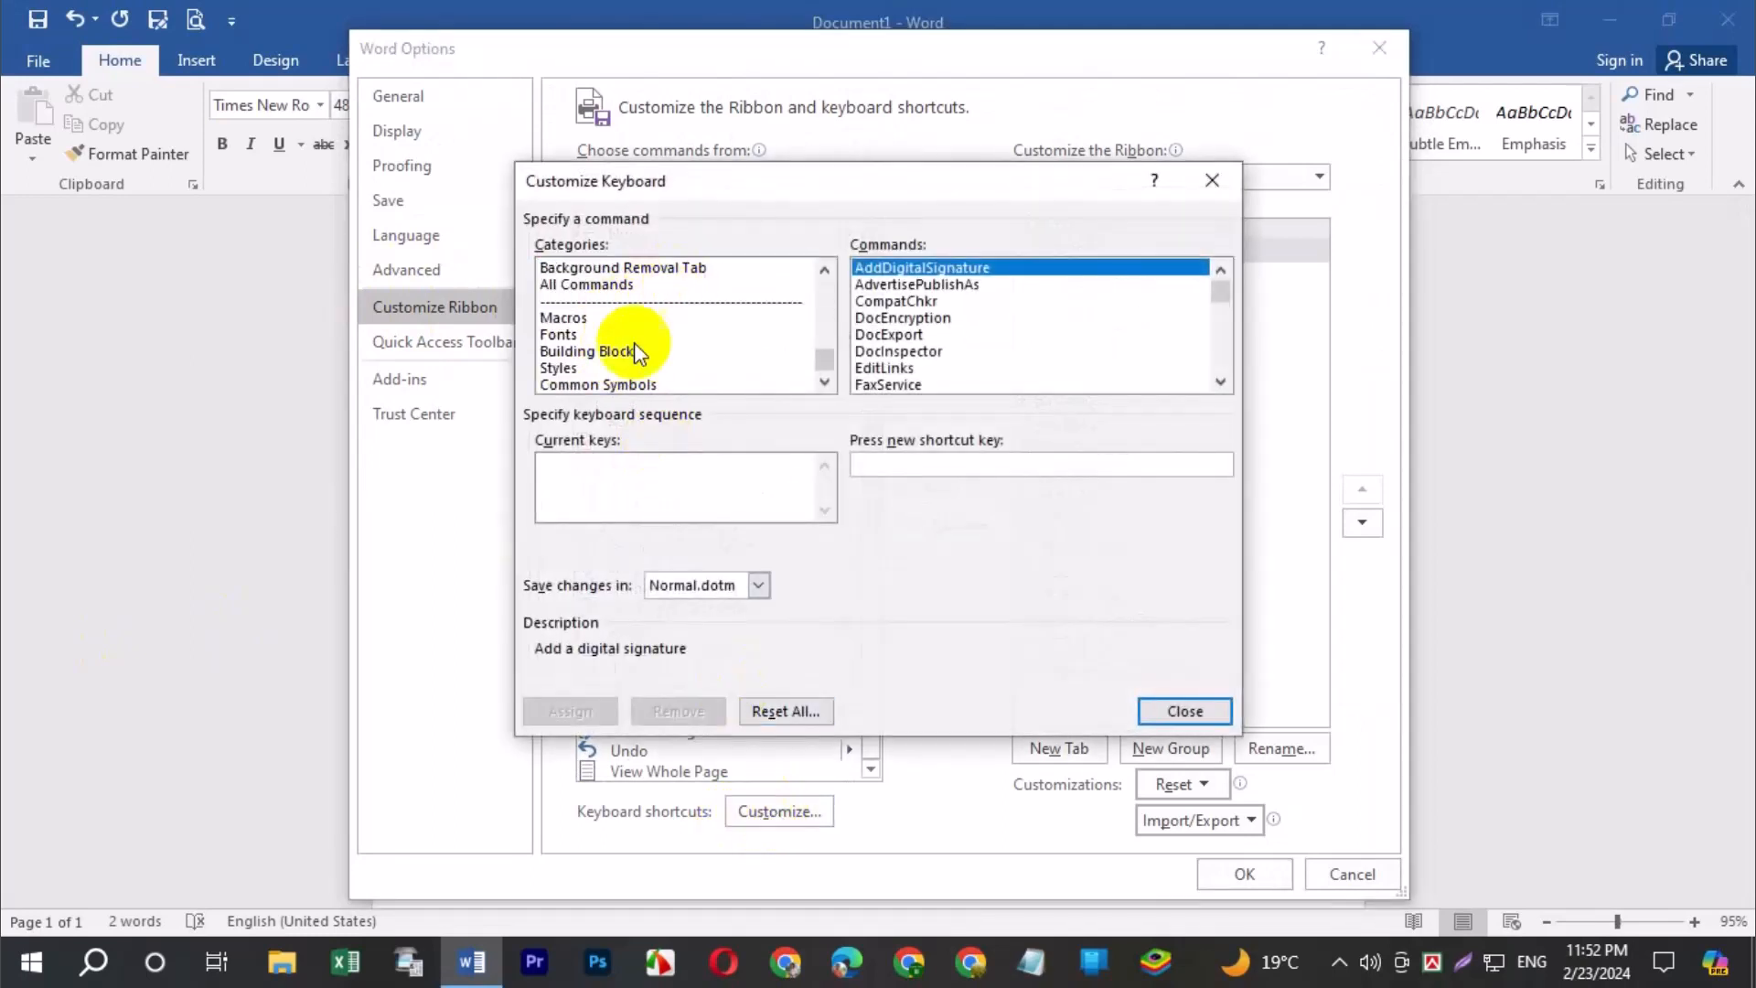
{"action": "left_click", "coordinate": [553, 334]}
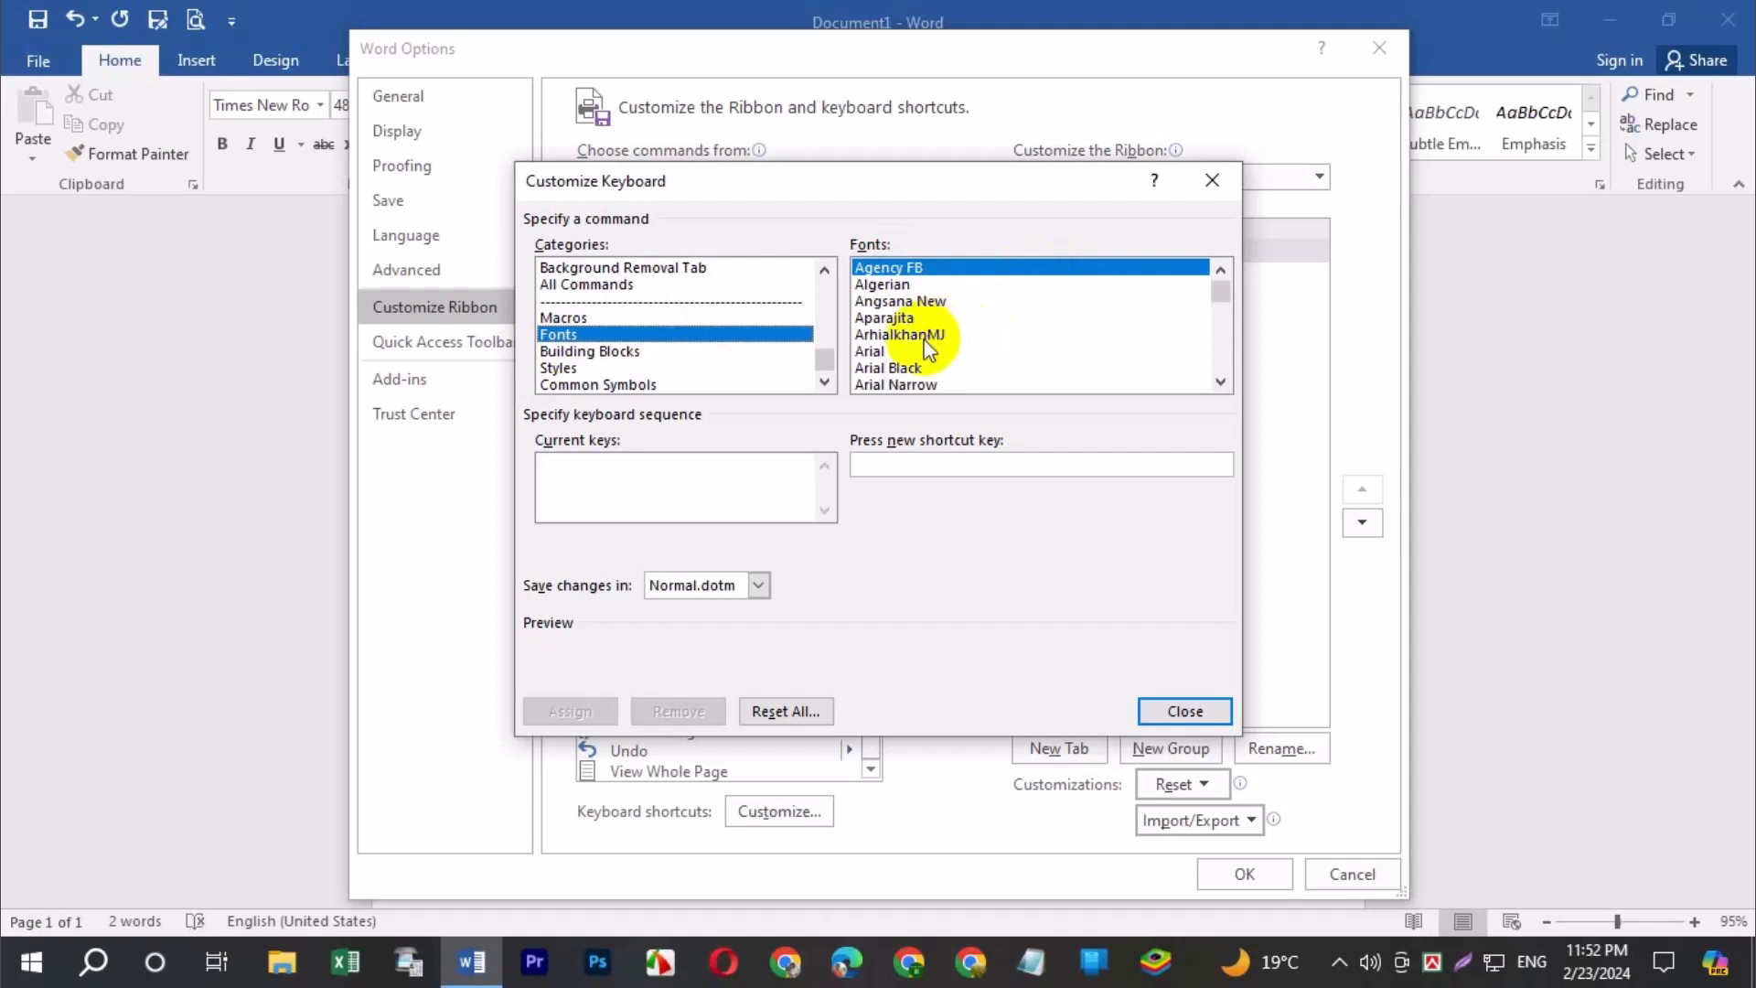
- Look through the list of fonts that can be given a keyboard shortcut, including the entries around Times New Roman
{"action": "left_click_drag", "start_coordinate": [1220, 292], "coordinate": [1227, 326]}
{"action": "scroll", "coordinate": [1001, 348], "scroll_direction": "up", "scroll_amount": 3}
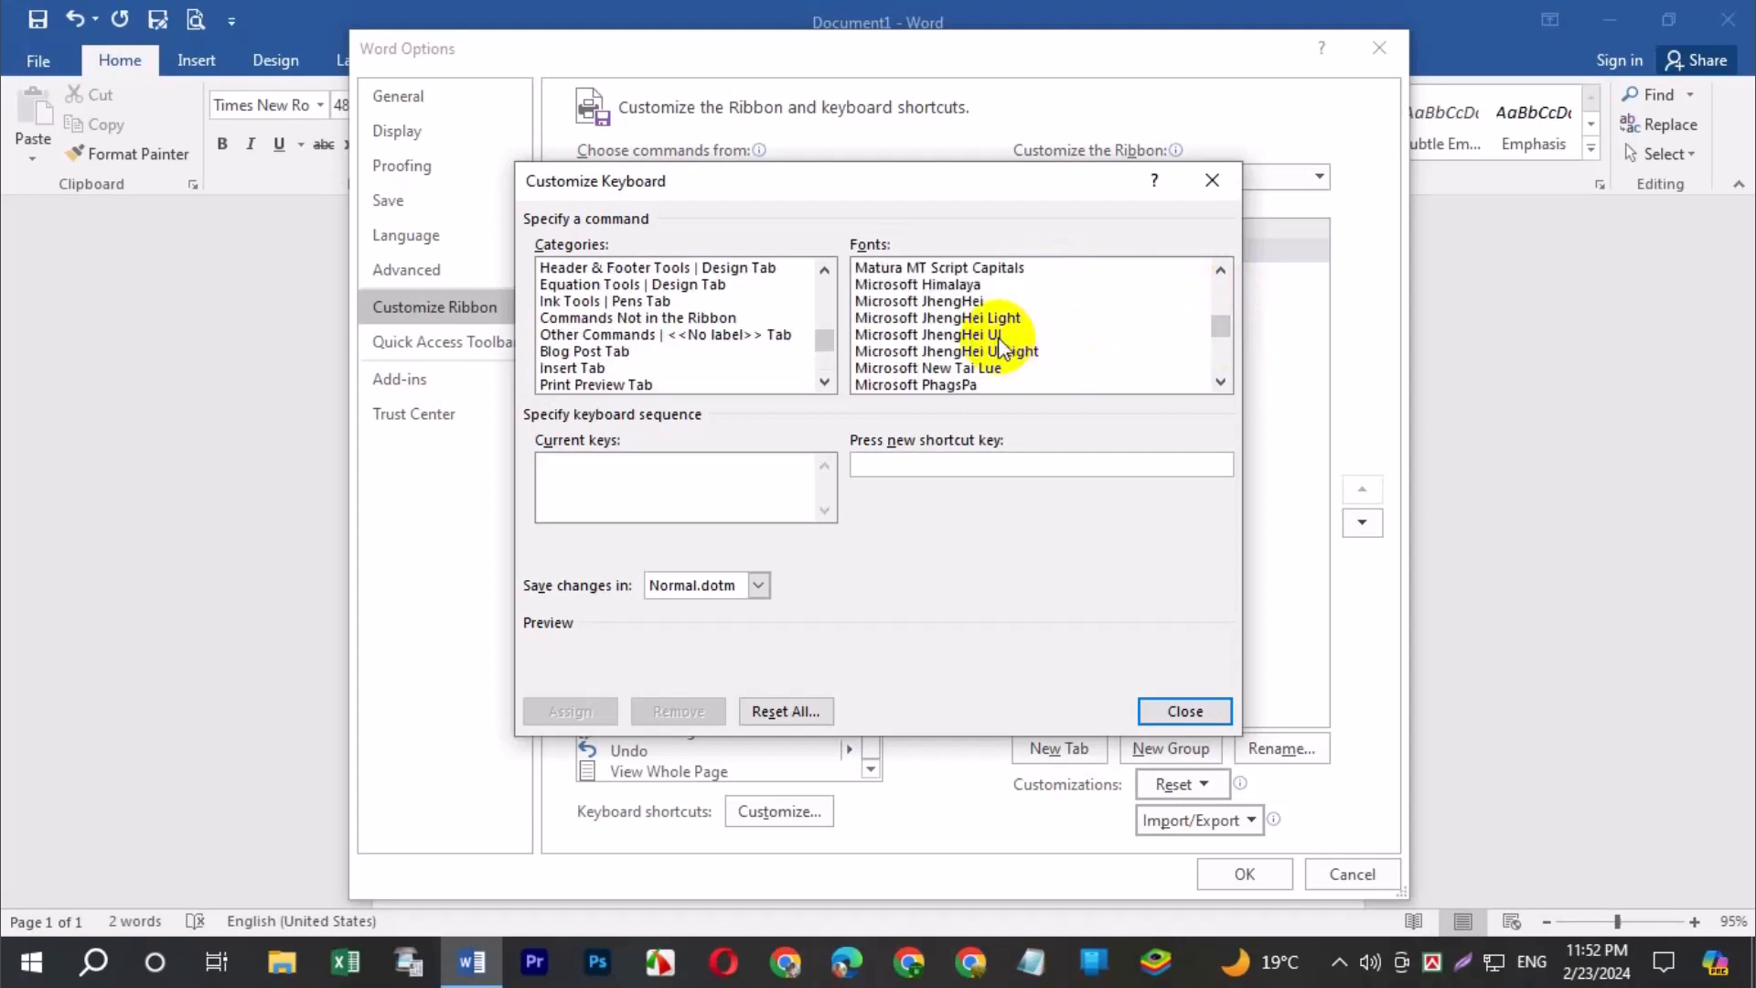
{"action": "scroll", "coordinate": [999, 347], "scroll_direction": "down", "scroll_amount": 3}
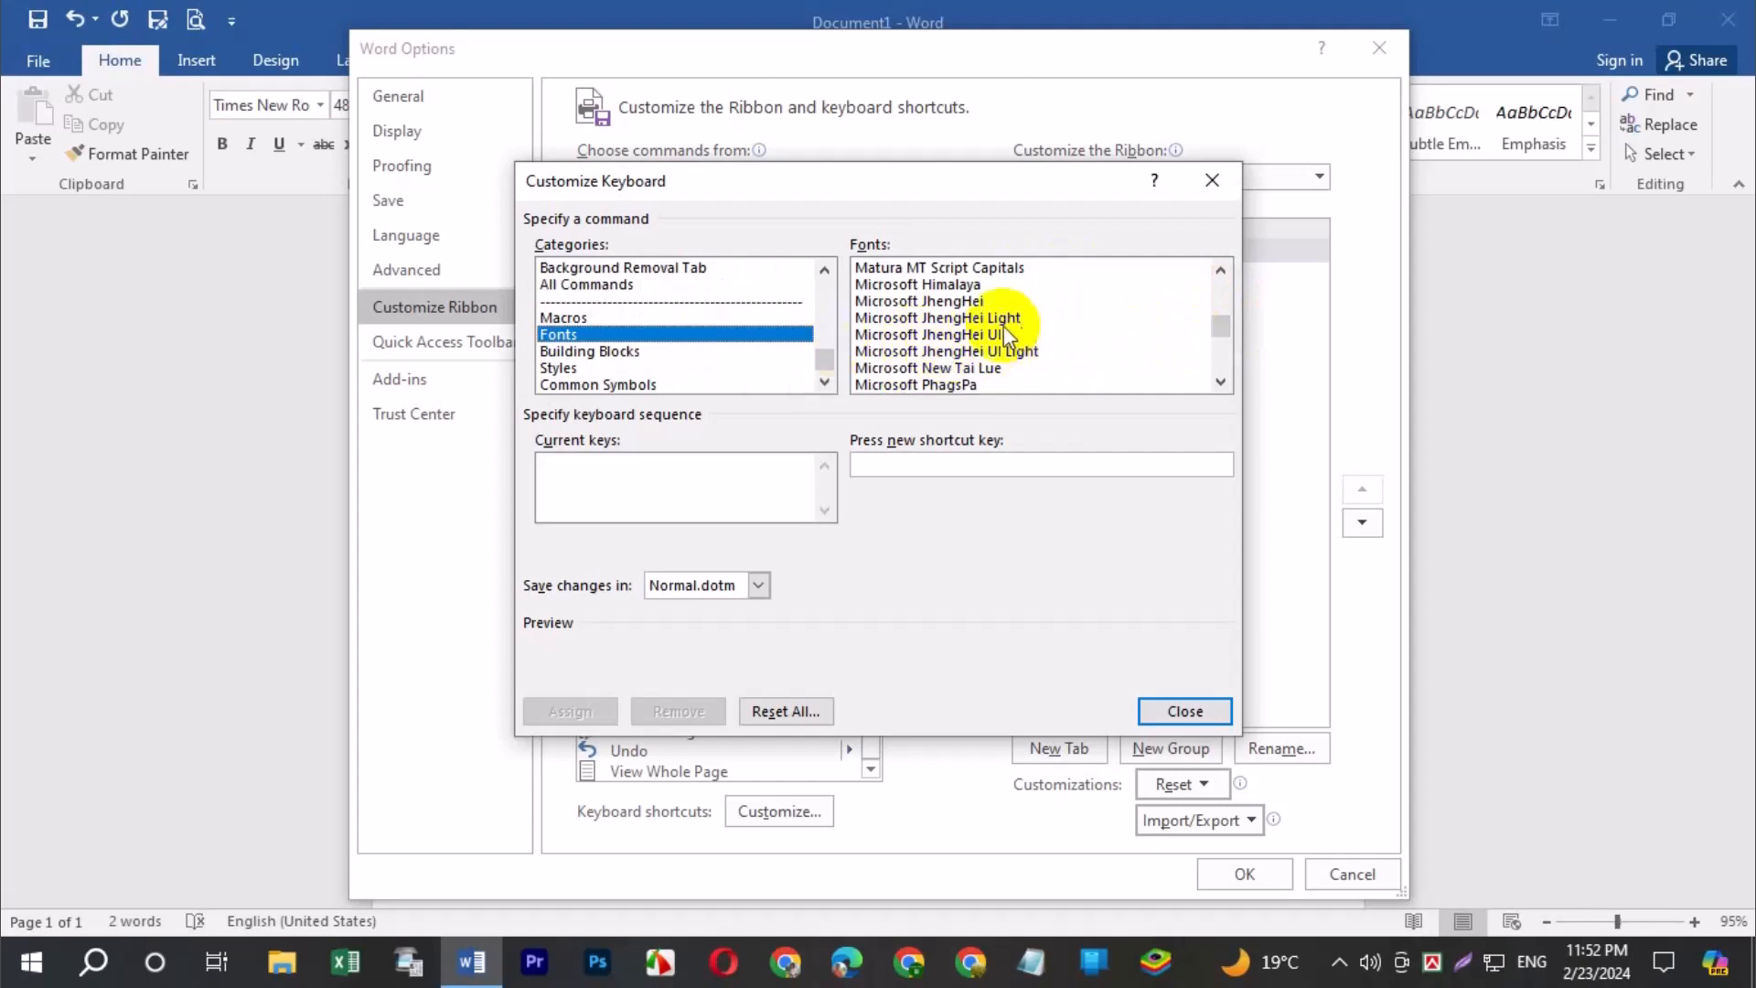
{"action": "scroll", "coordinate": [983, 311], "scroll_direction": "up", "scroll_amount": 3}
{"action": "scroll", "coordinate": [997, 314], "scroll_direction": "down", "scroll_amount": 3}
{"action": "left_click", "coordinate": [1097, 317]}
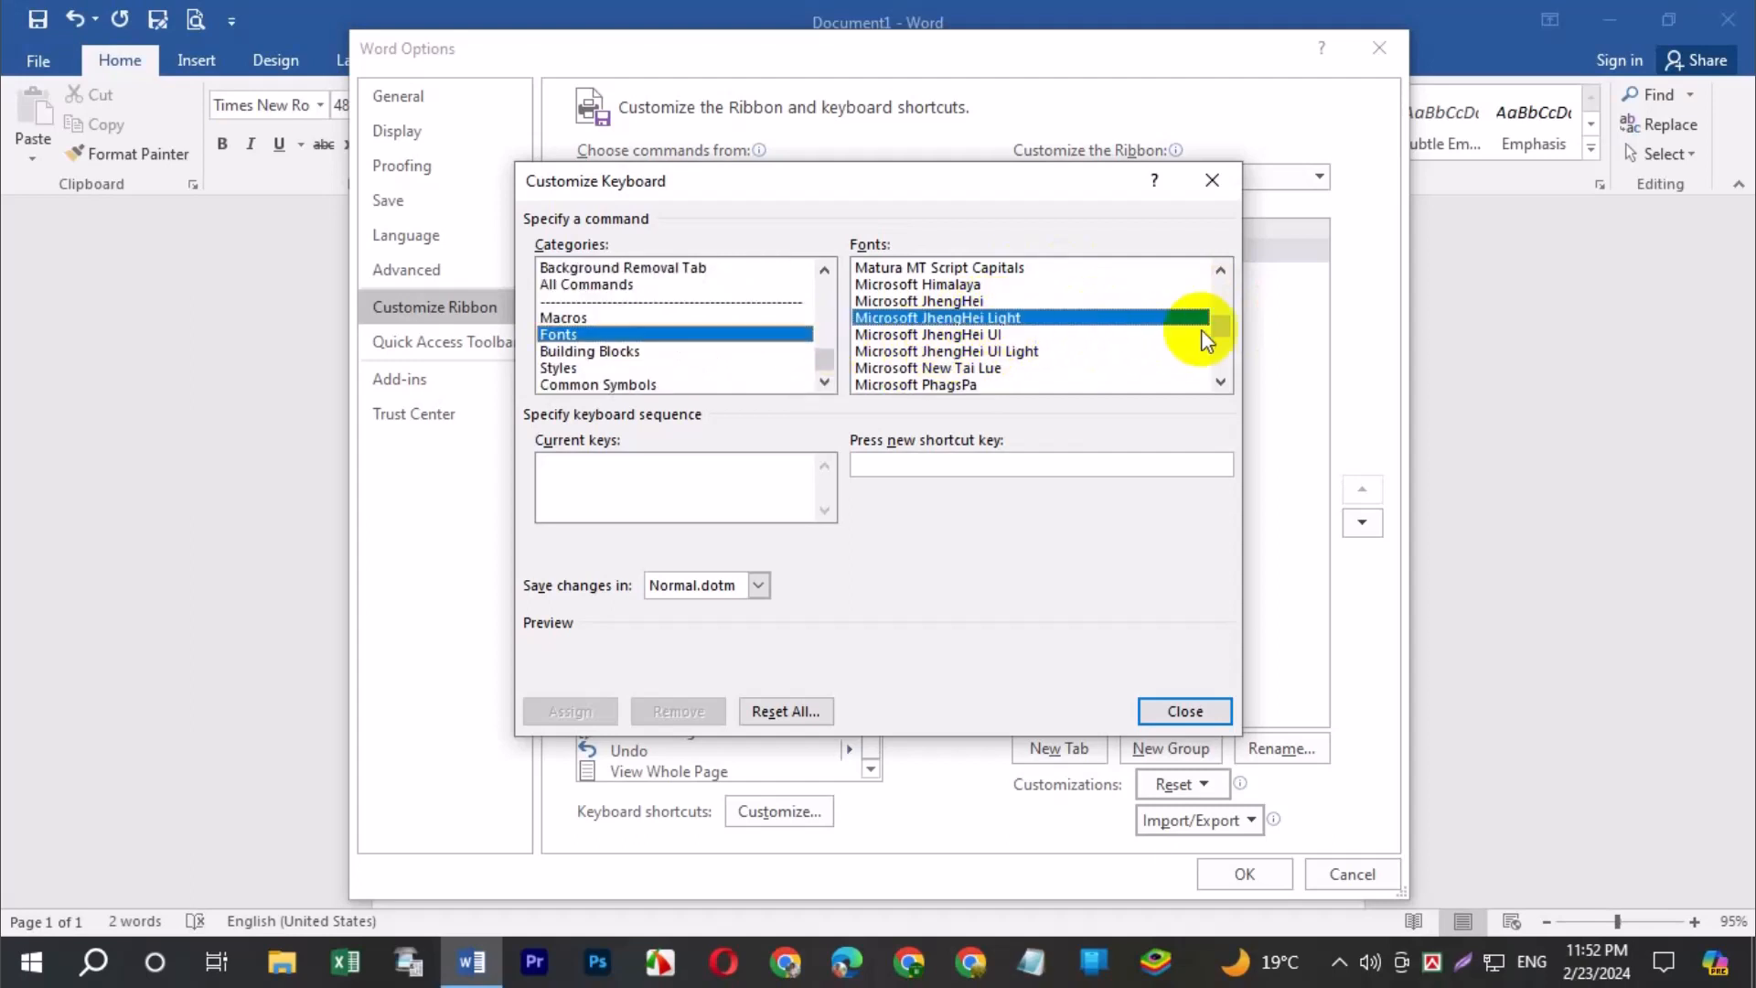
{"action": "left_click_drag", "start_coordinate": [1229, 331], "coordinate": [1237, 368]}
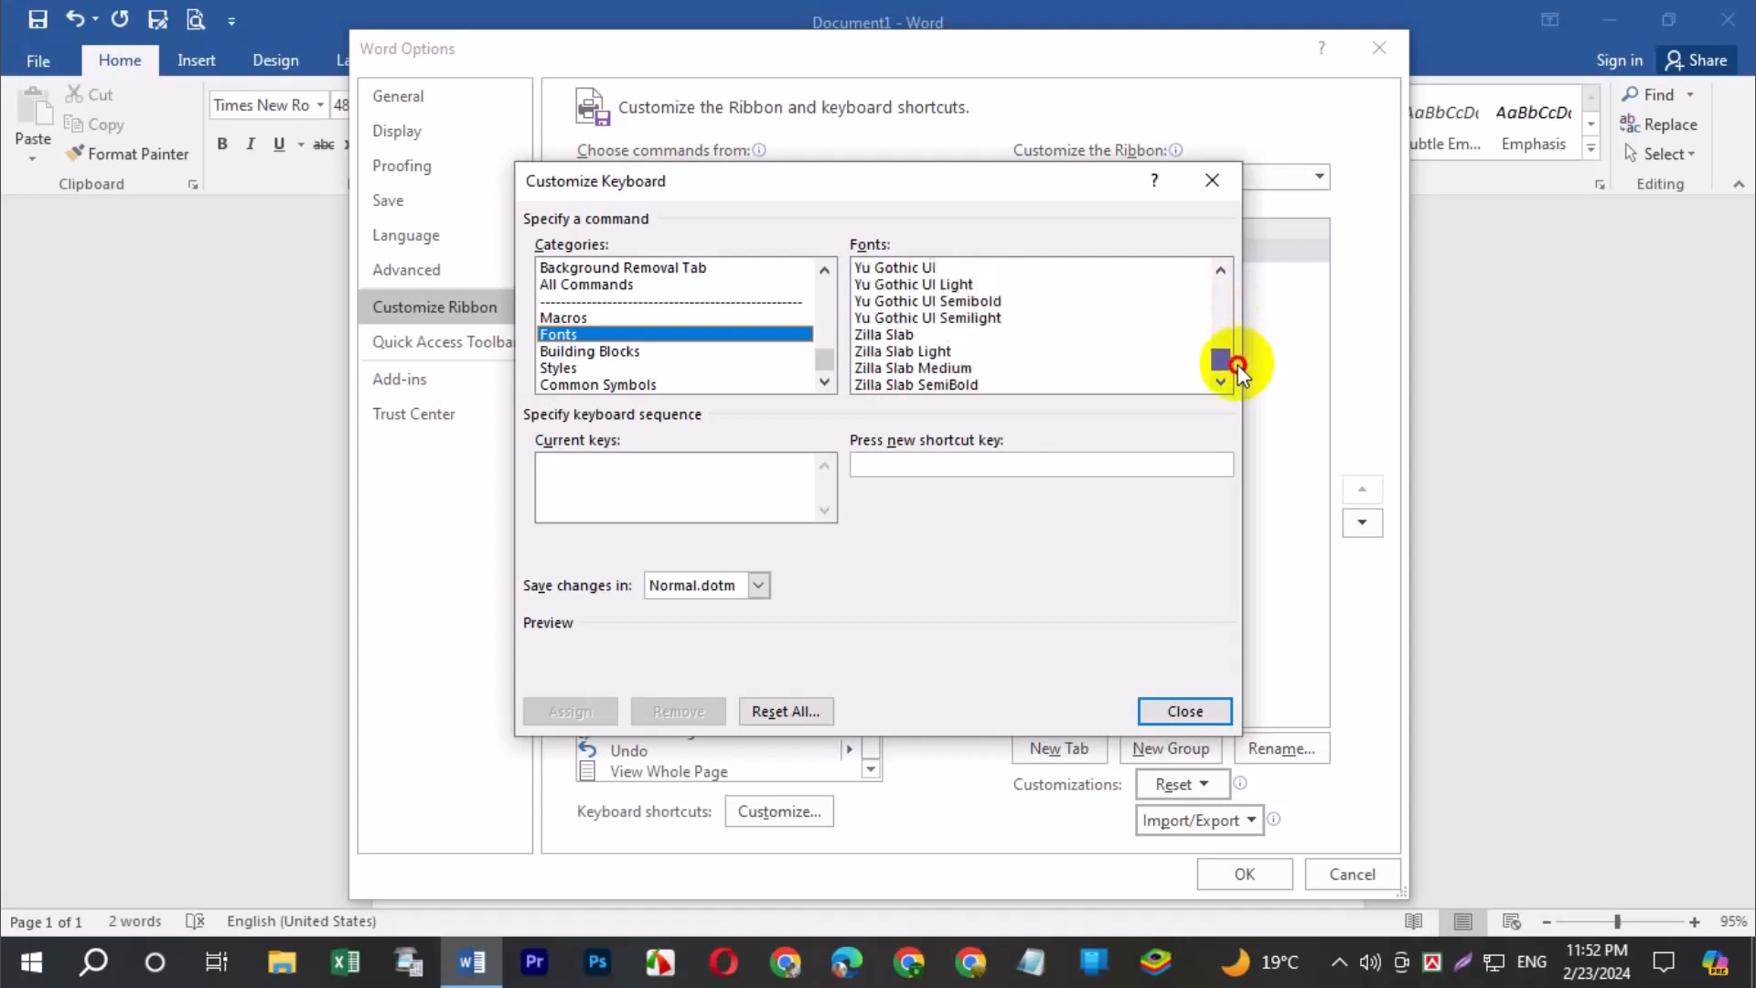
{"action": "scroll", "coordinate": [946, 313], "scroll_direction": "up", "scroll_amount": 3}
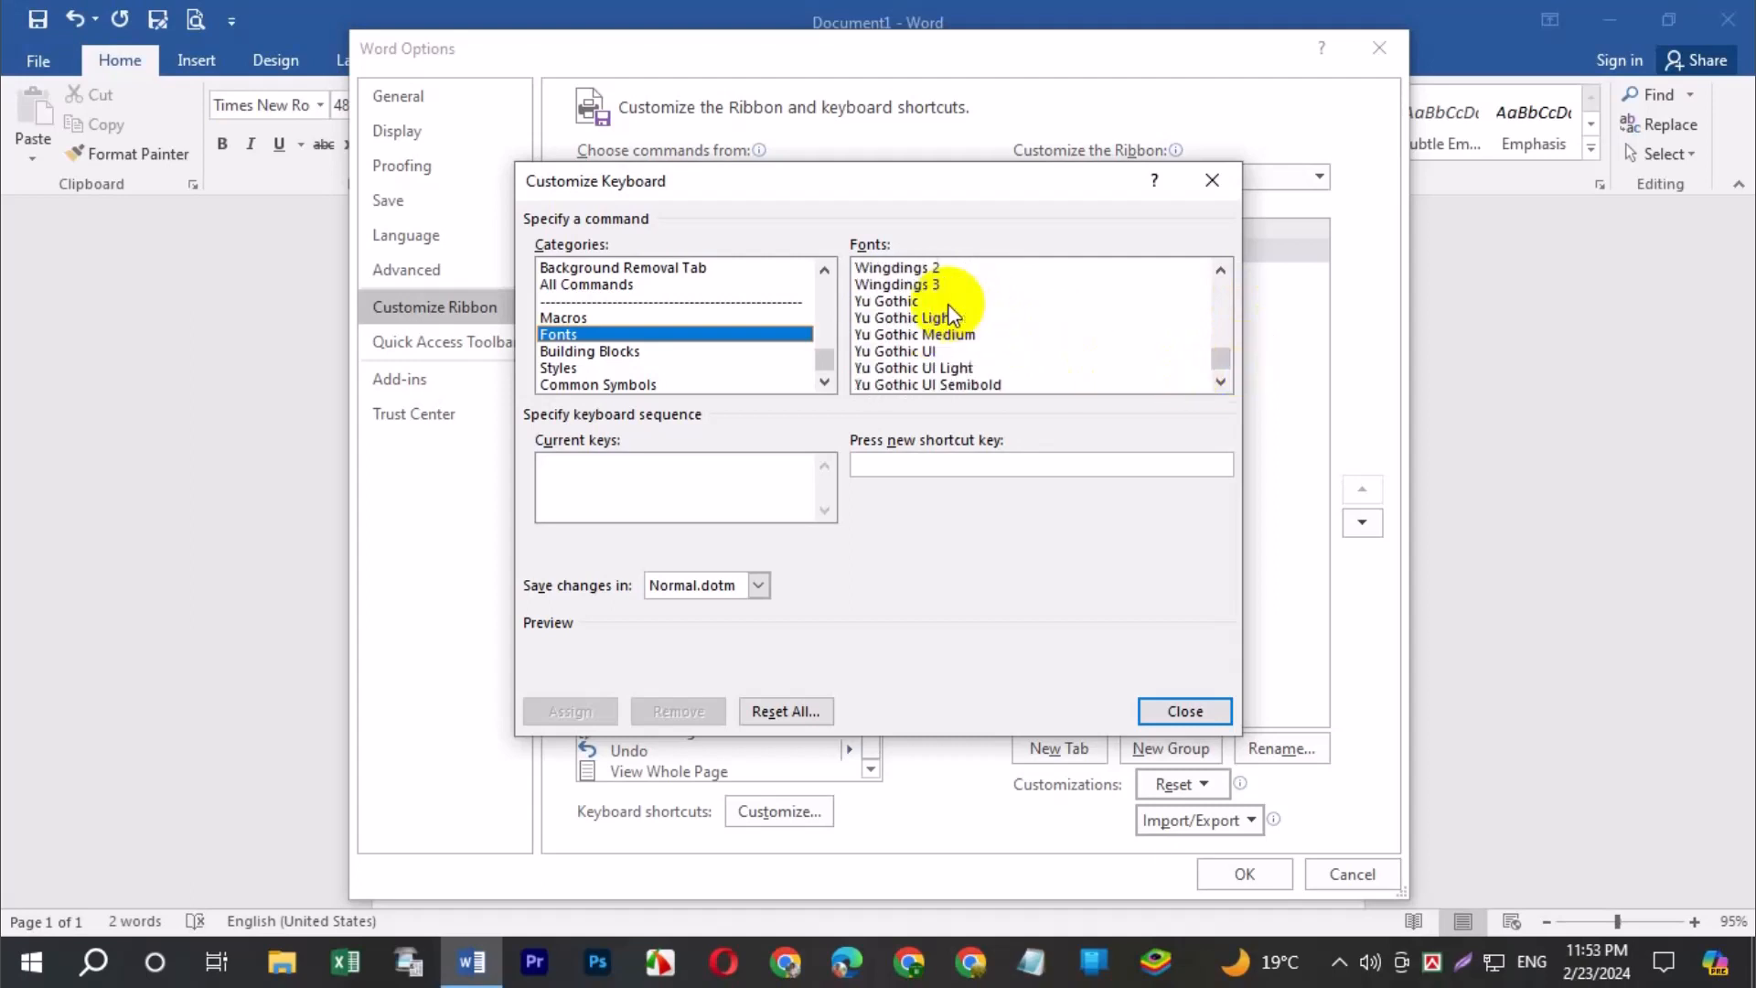
{"action": "scroll", "coordinate": [954, 316], "scroll_direction": "up", "scroll_amount": 3}
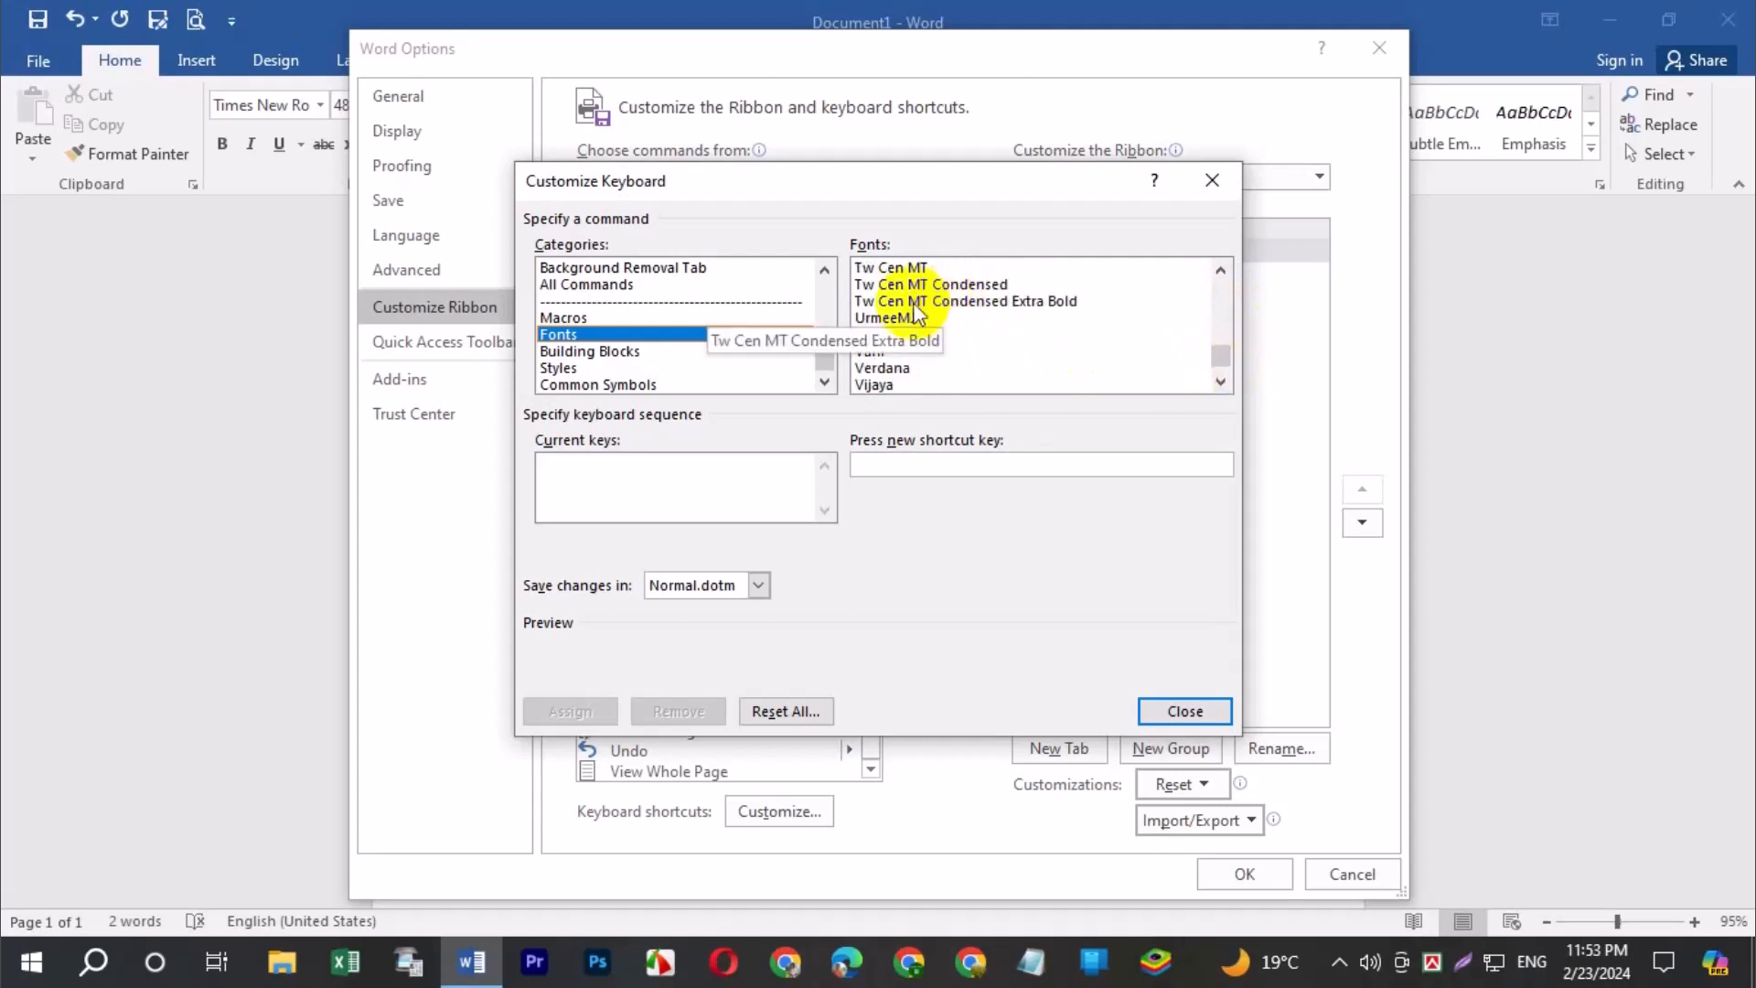
{"action": "scroll", "coordinate": [936, 326], "scroll_direction": "up", "scroll_amount": 2}
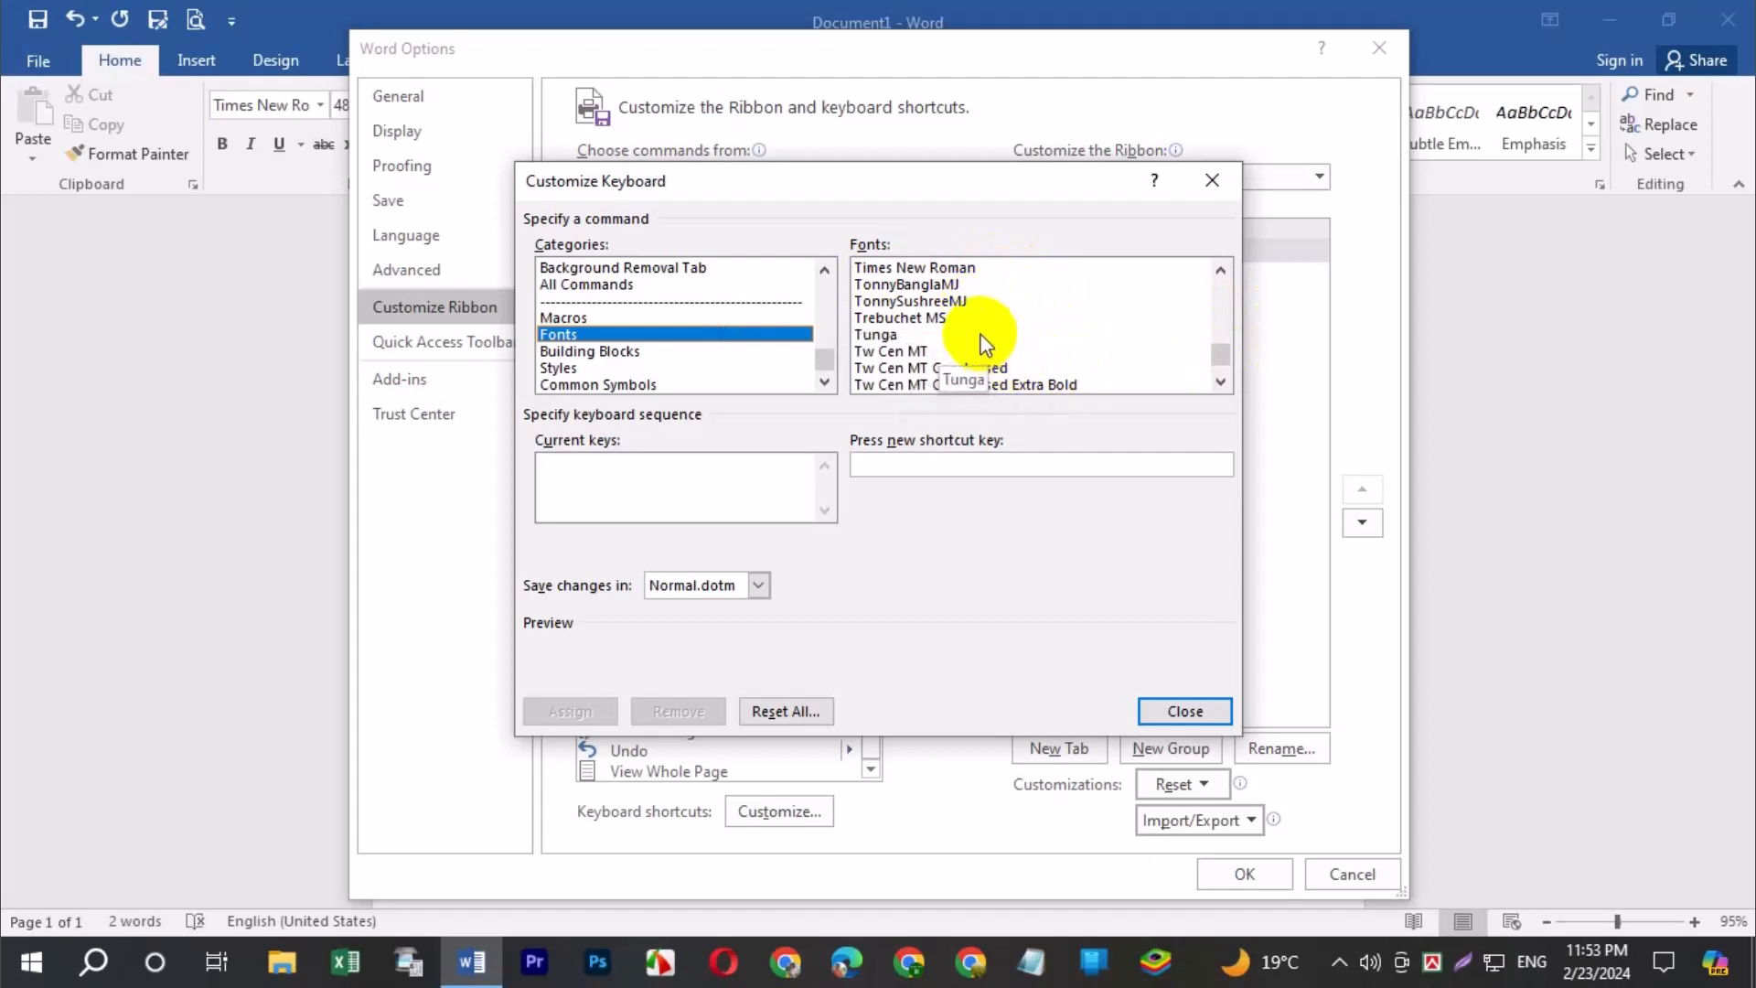
{"action": "scroll", "coordinate": [988, 338], "scroll_direction": "up", "scroll_amount": 2}
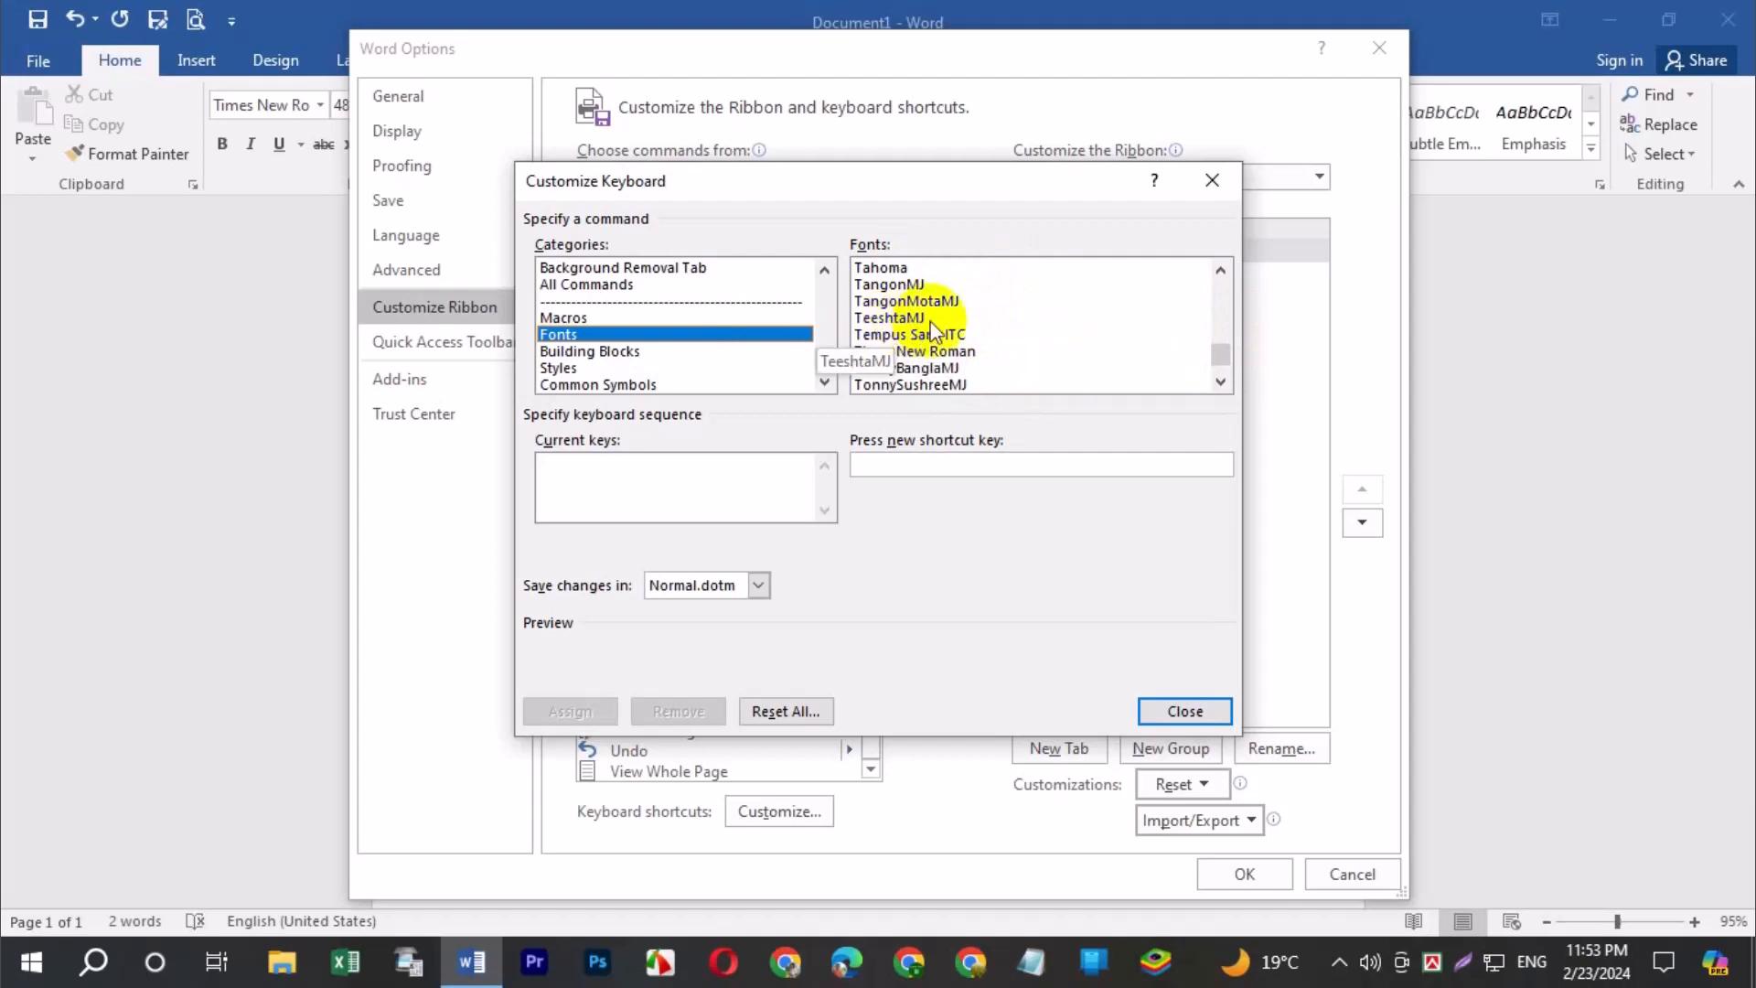
{"action": "scroll", "coordinate": [1009, 327], "scroll_direction": "down", "scroll_amount": 2}
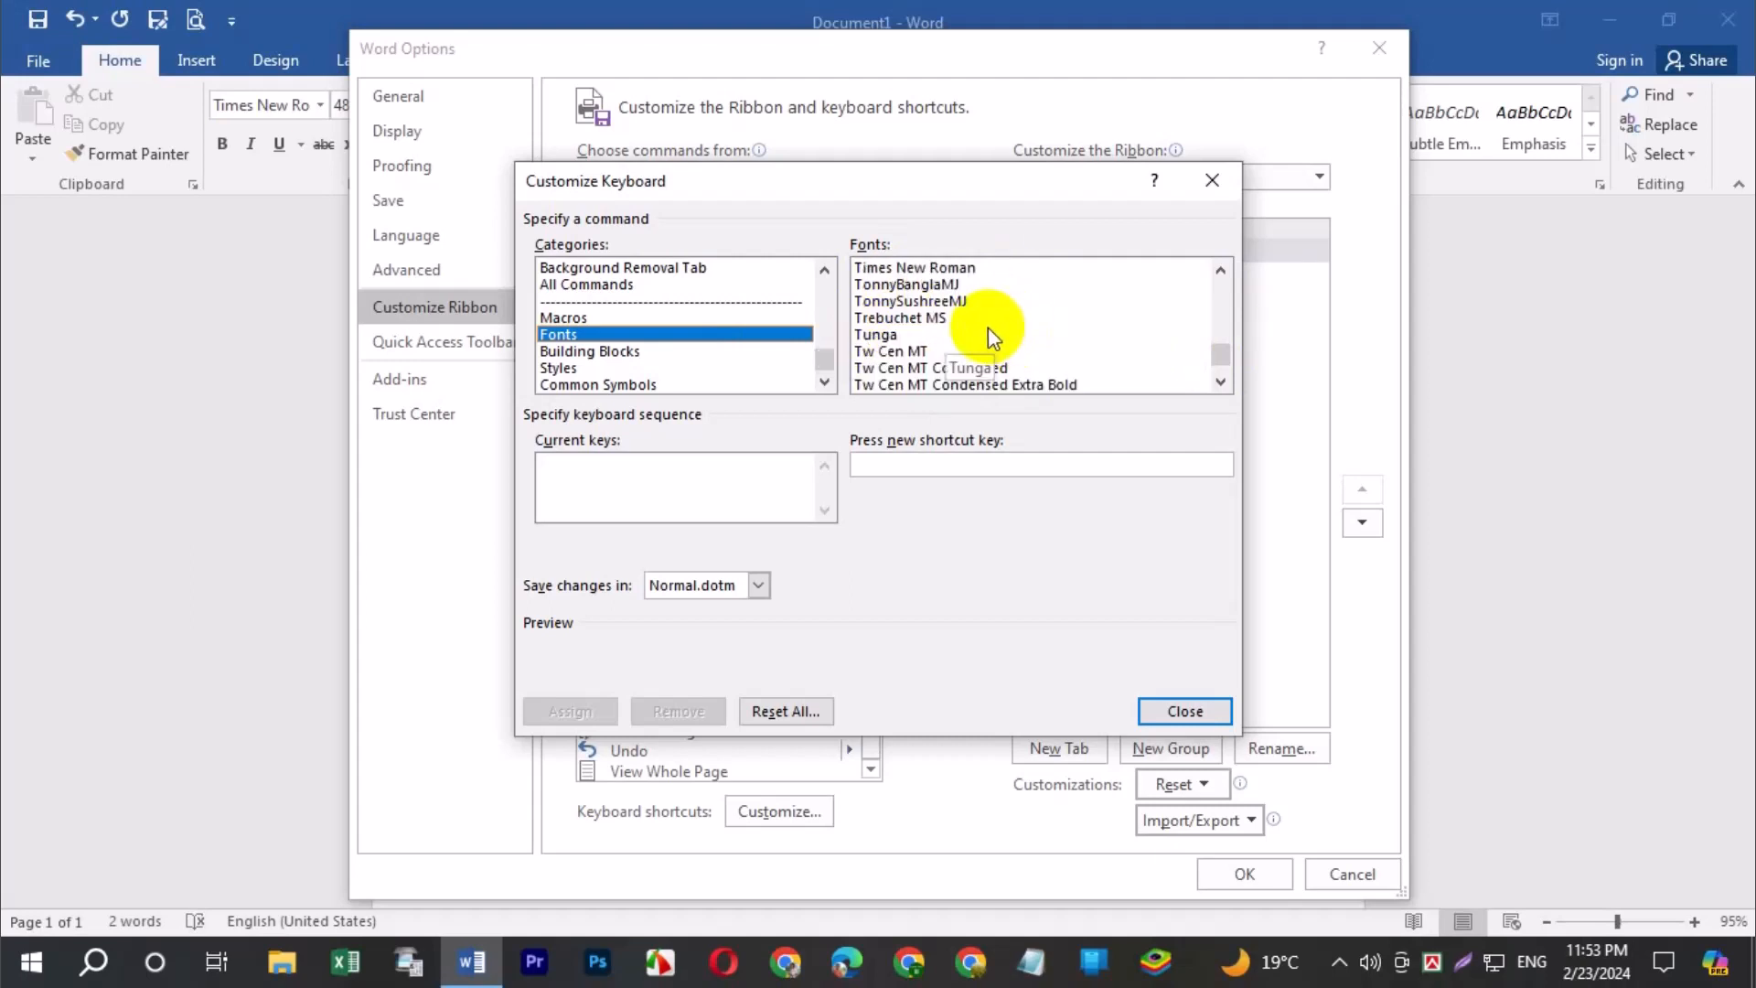
{"action": "scroll", "coordinate": [992, 337], "scroll_direction": "down", "scroll_amount": 2}
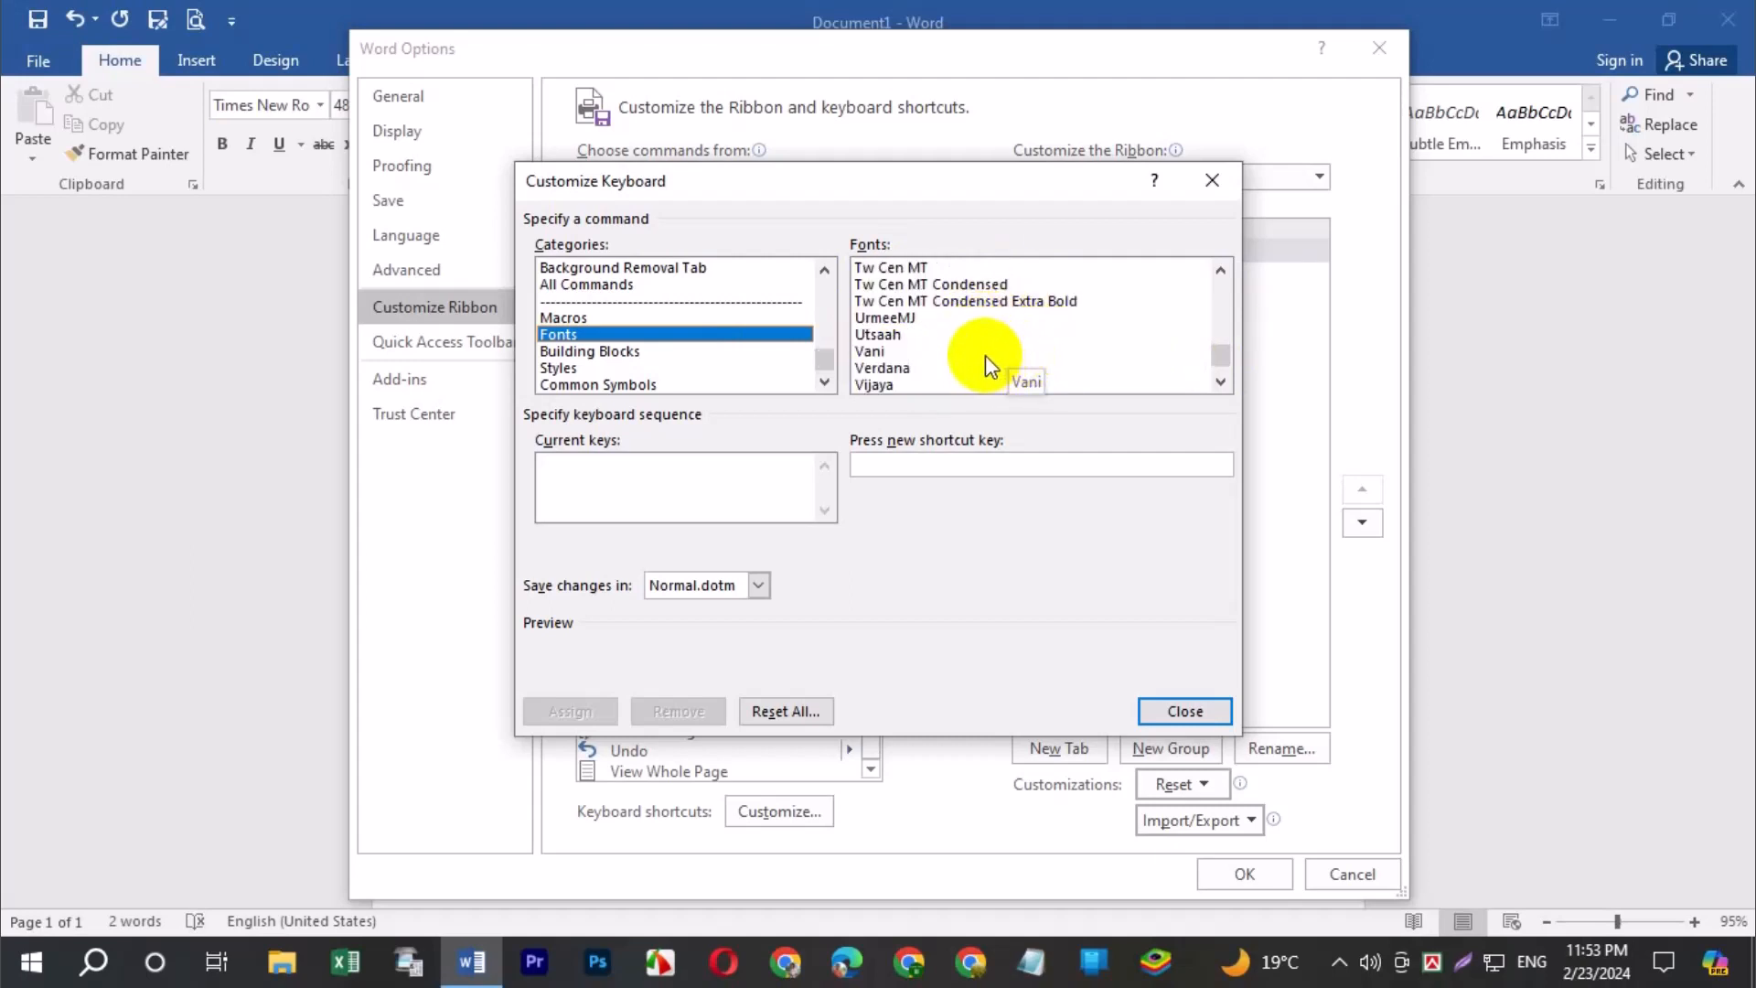
- Assign Ctrl+V as the keyboard shortcut for the Vani font and save the Word options
{"action": "left_click", "coordinate": [887, 355]}
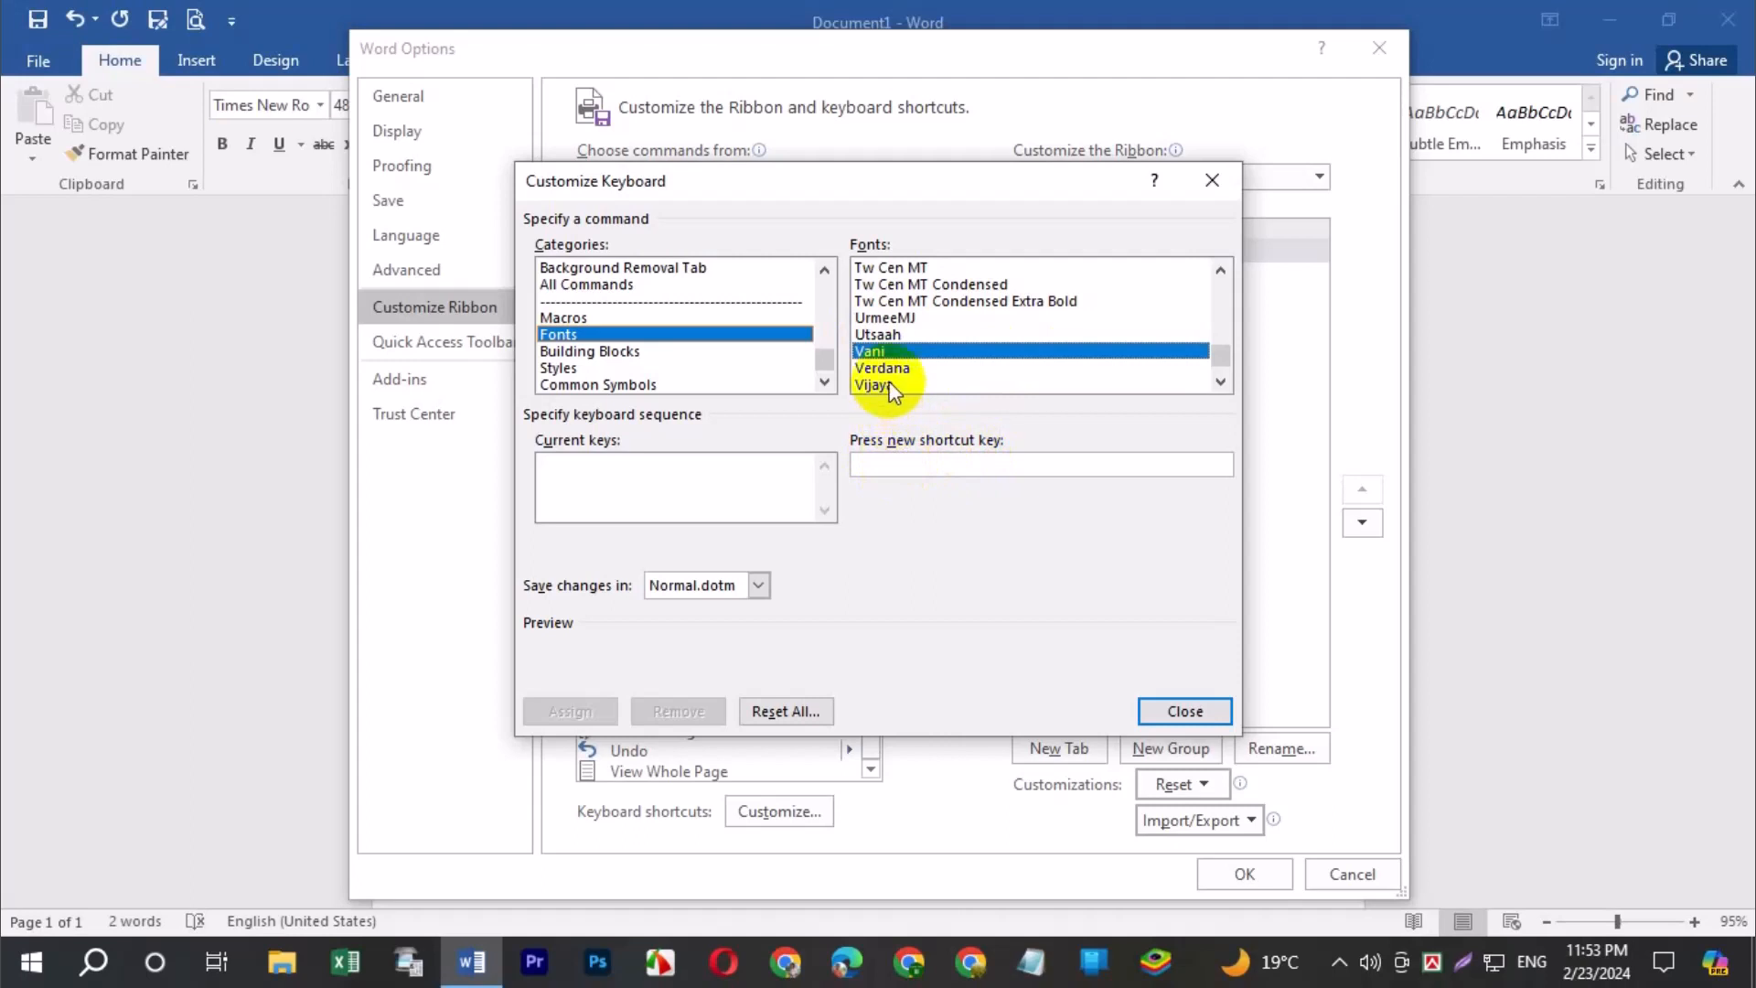
{"action": "left_click", "coordinate": [901, 466]}
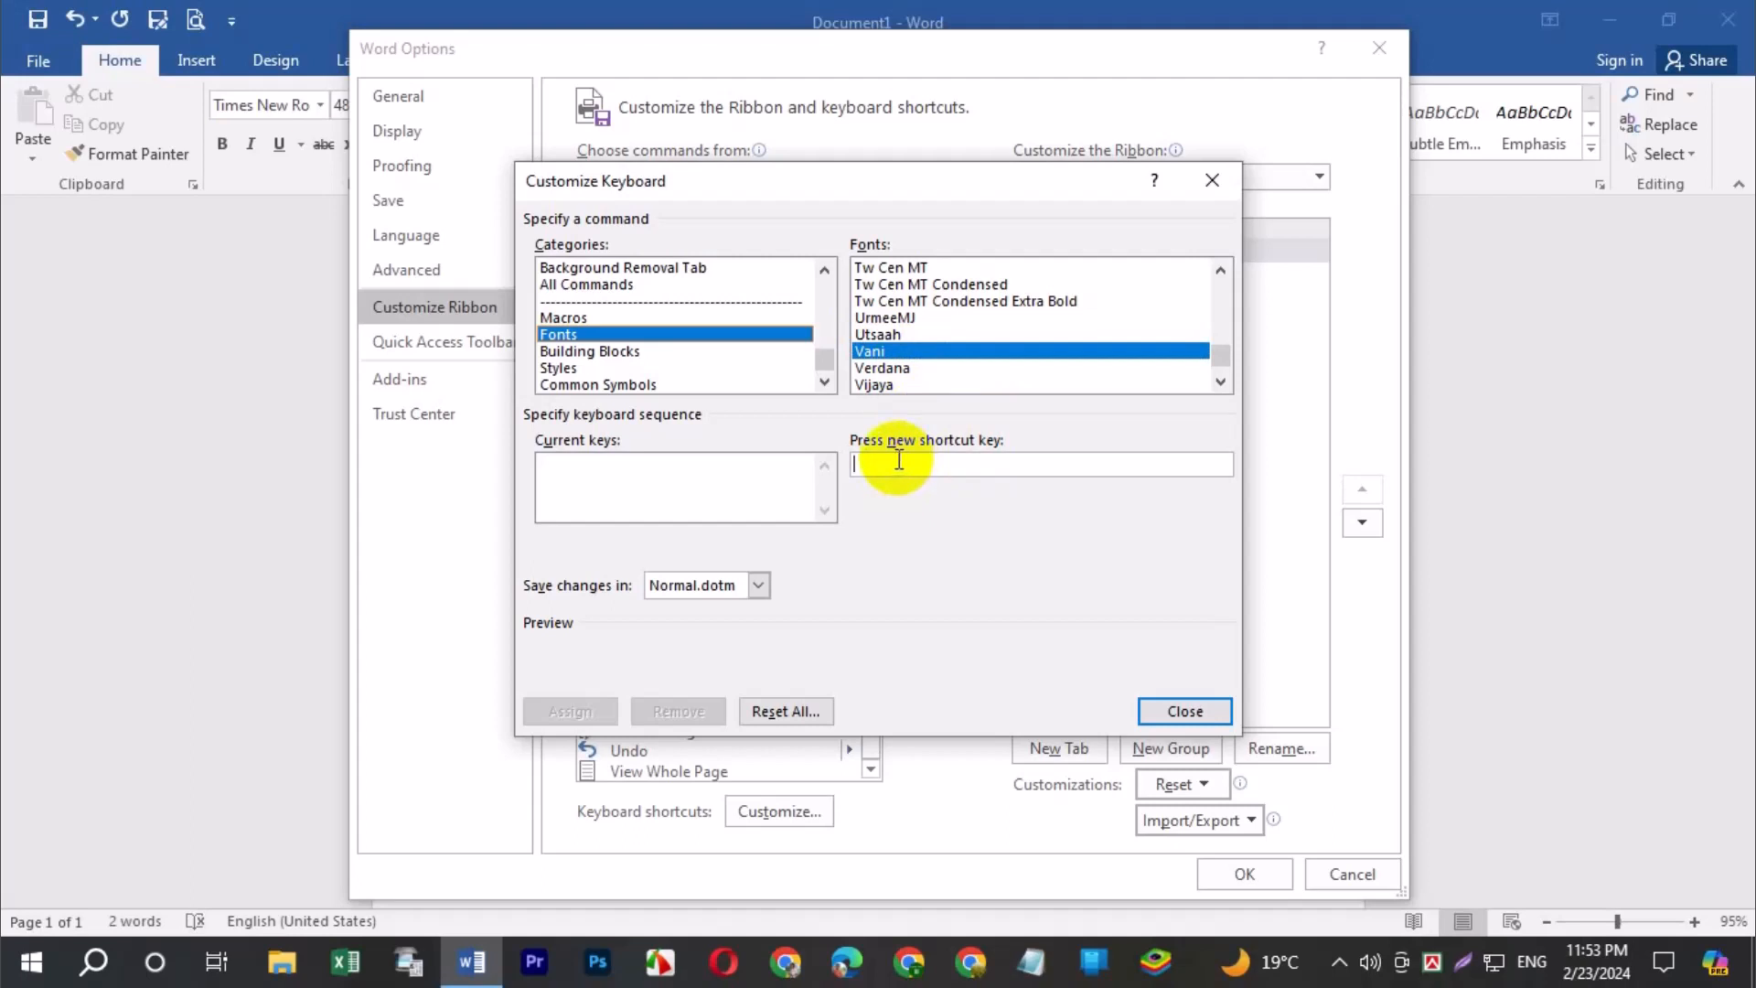
{"action": "key", "text": "ctrl+v"}
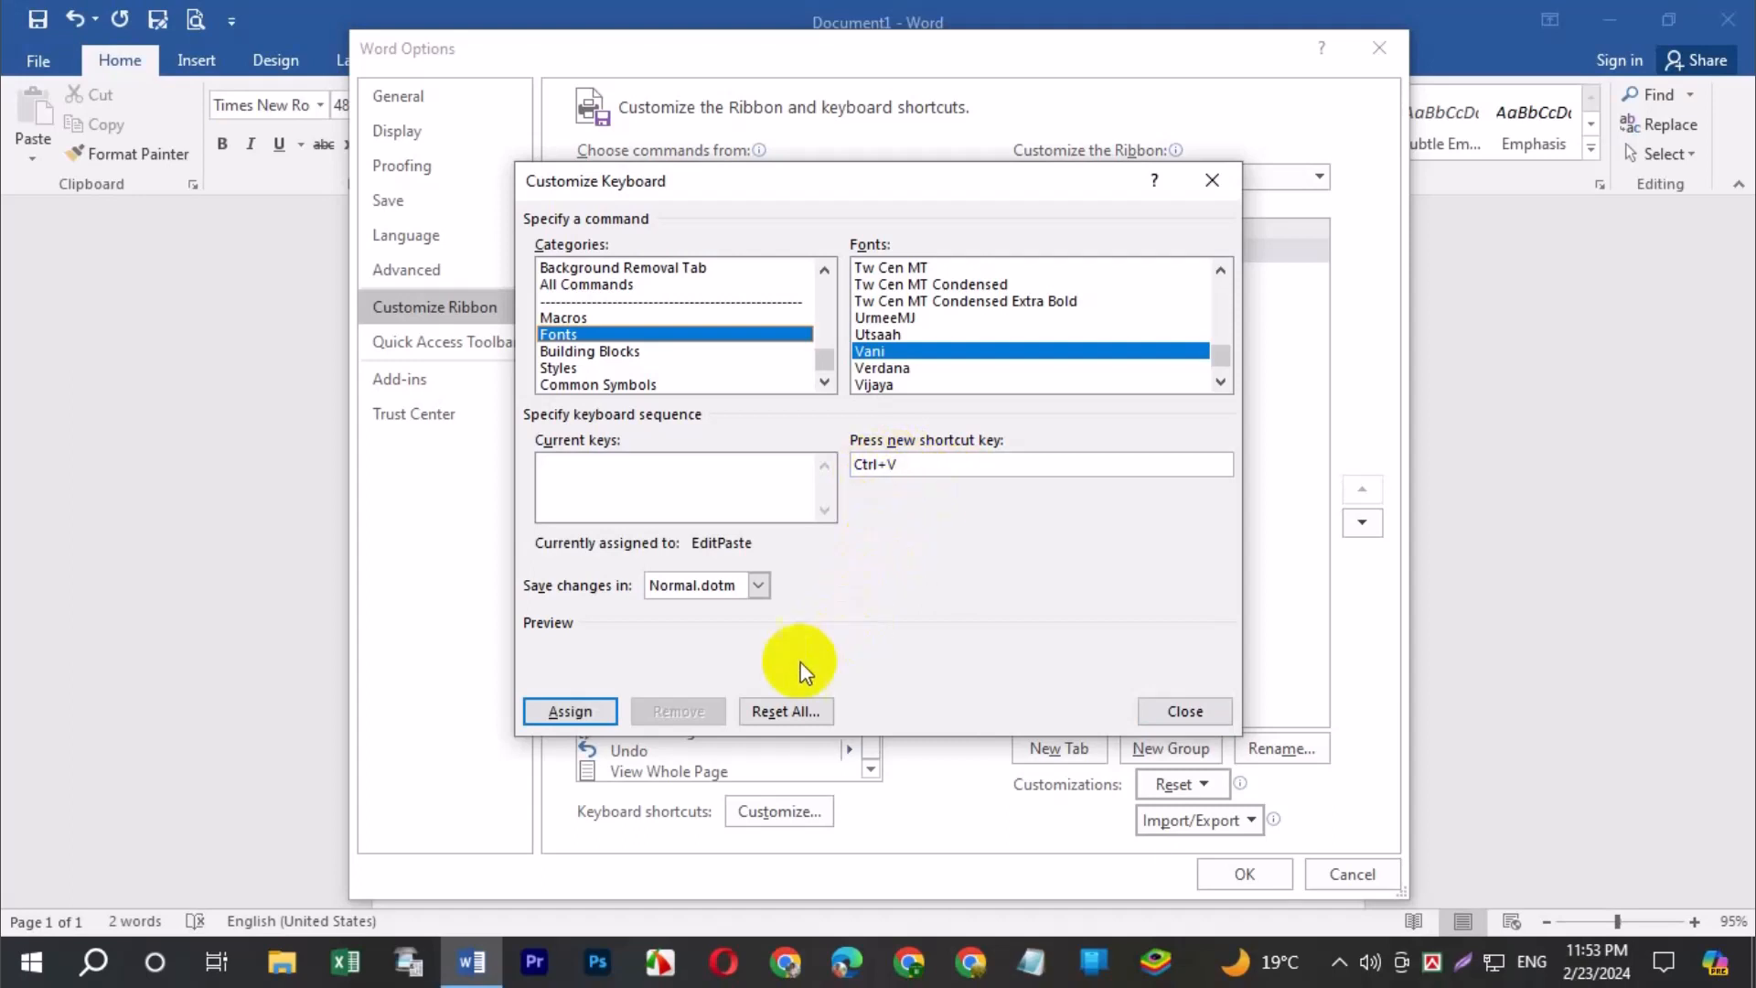
{"action": "left_click", "coordinate": [589, 706]}
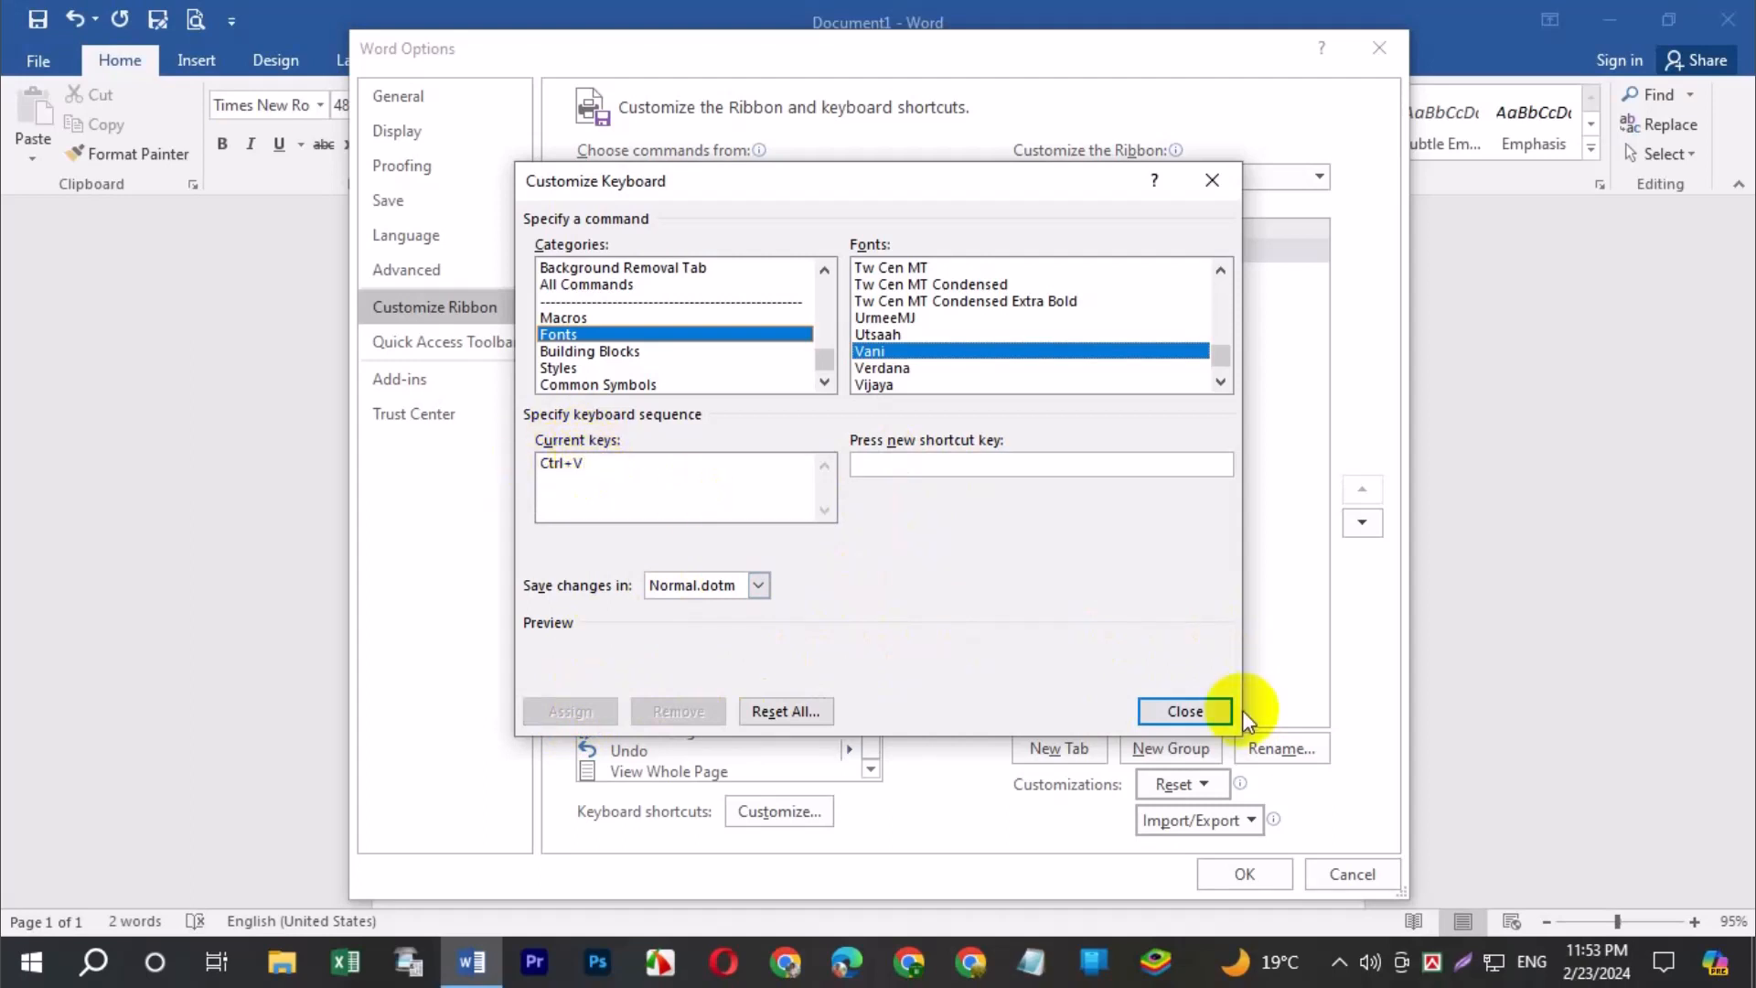
{"action": "left_click", "coordinate": [1198, 708]}
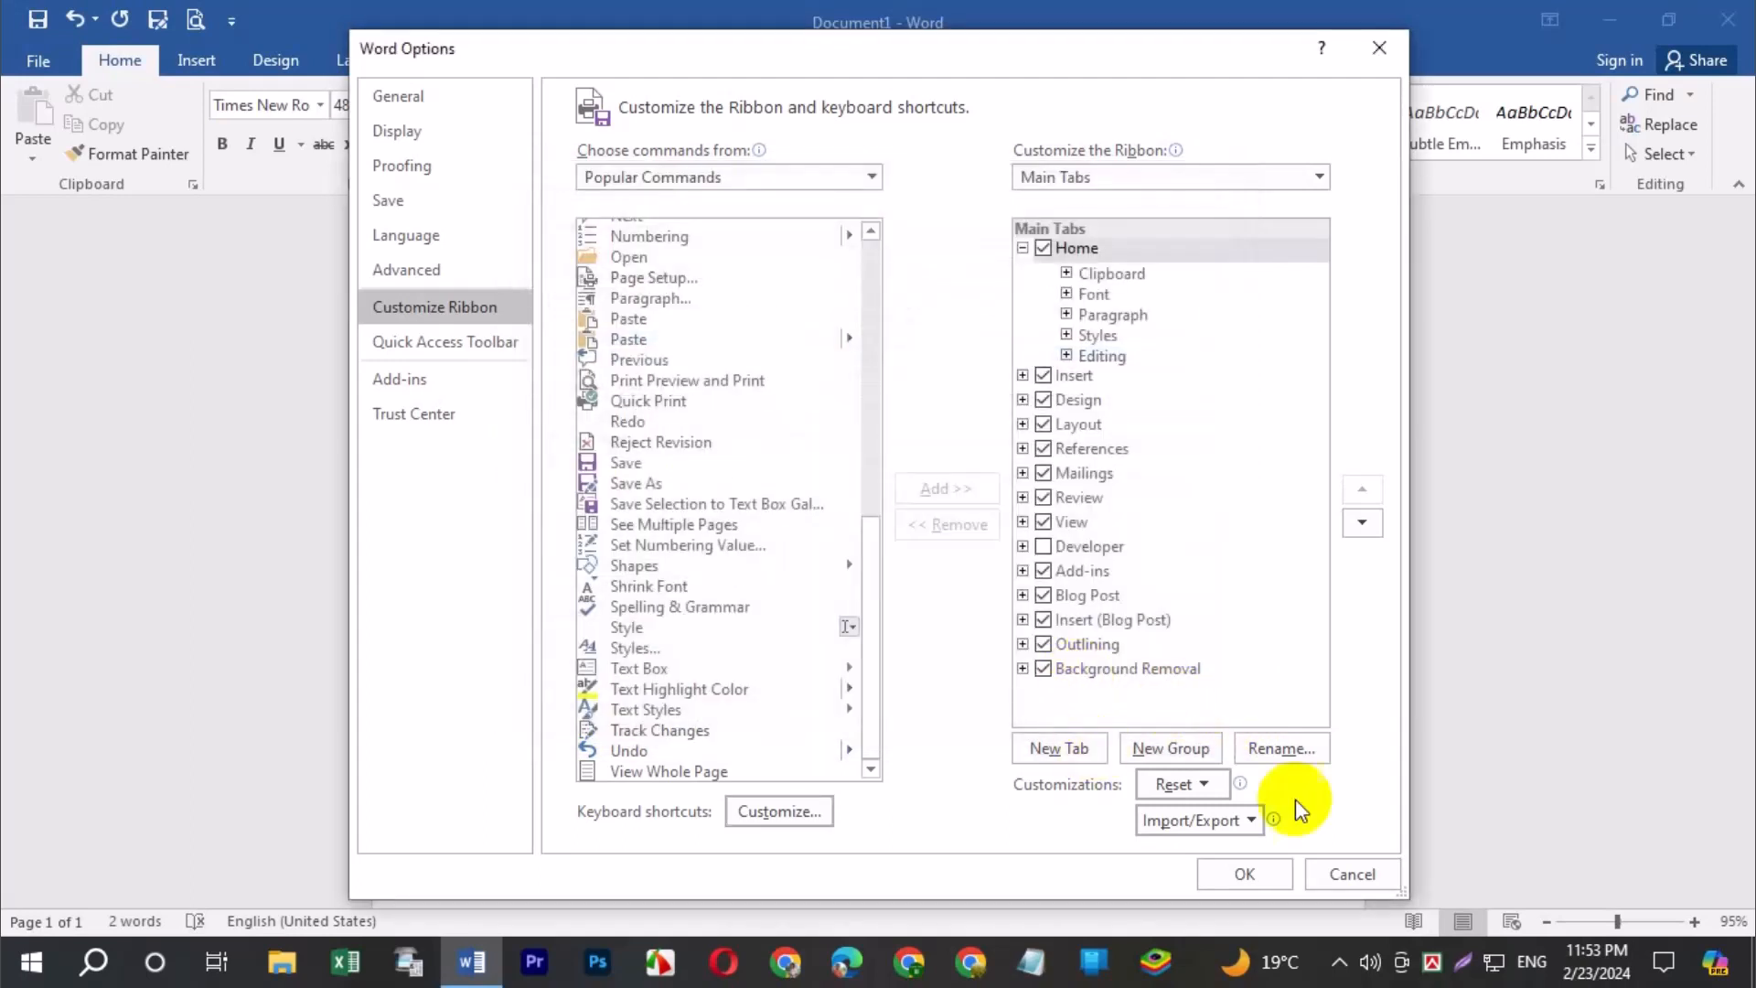
{"action": "left_click", "coordinate": [1262, 876]}
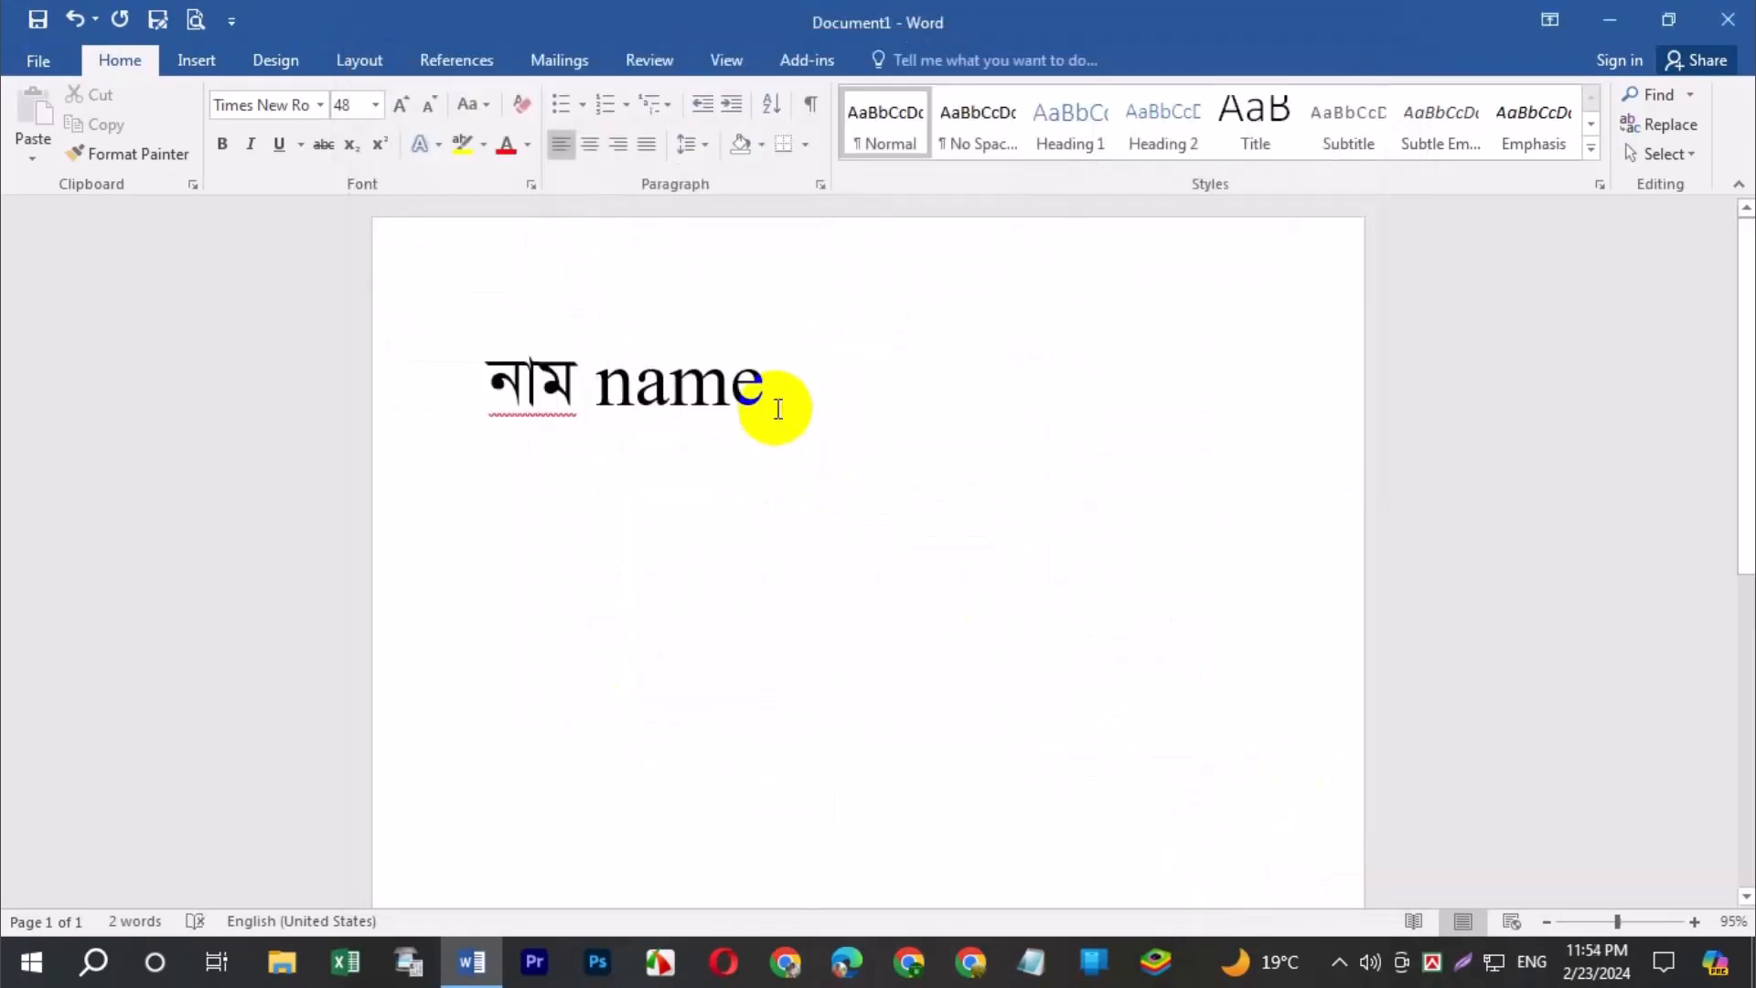
- Test the assigned shortcut by switching the font after the word "name" to Vani
{"action": "key", "text": "alt+v"}
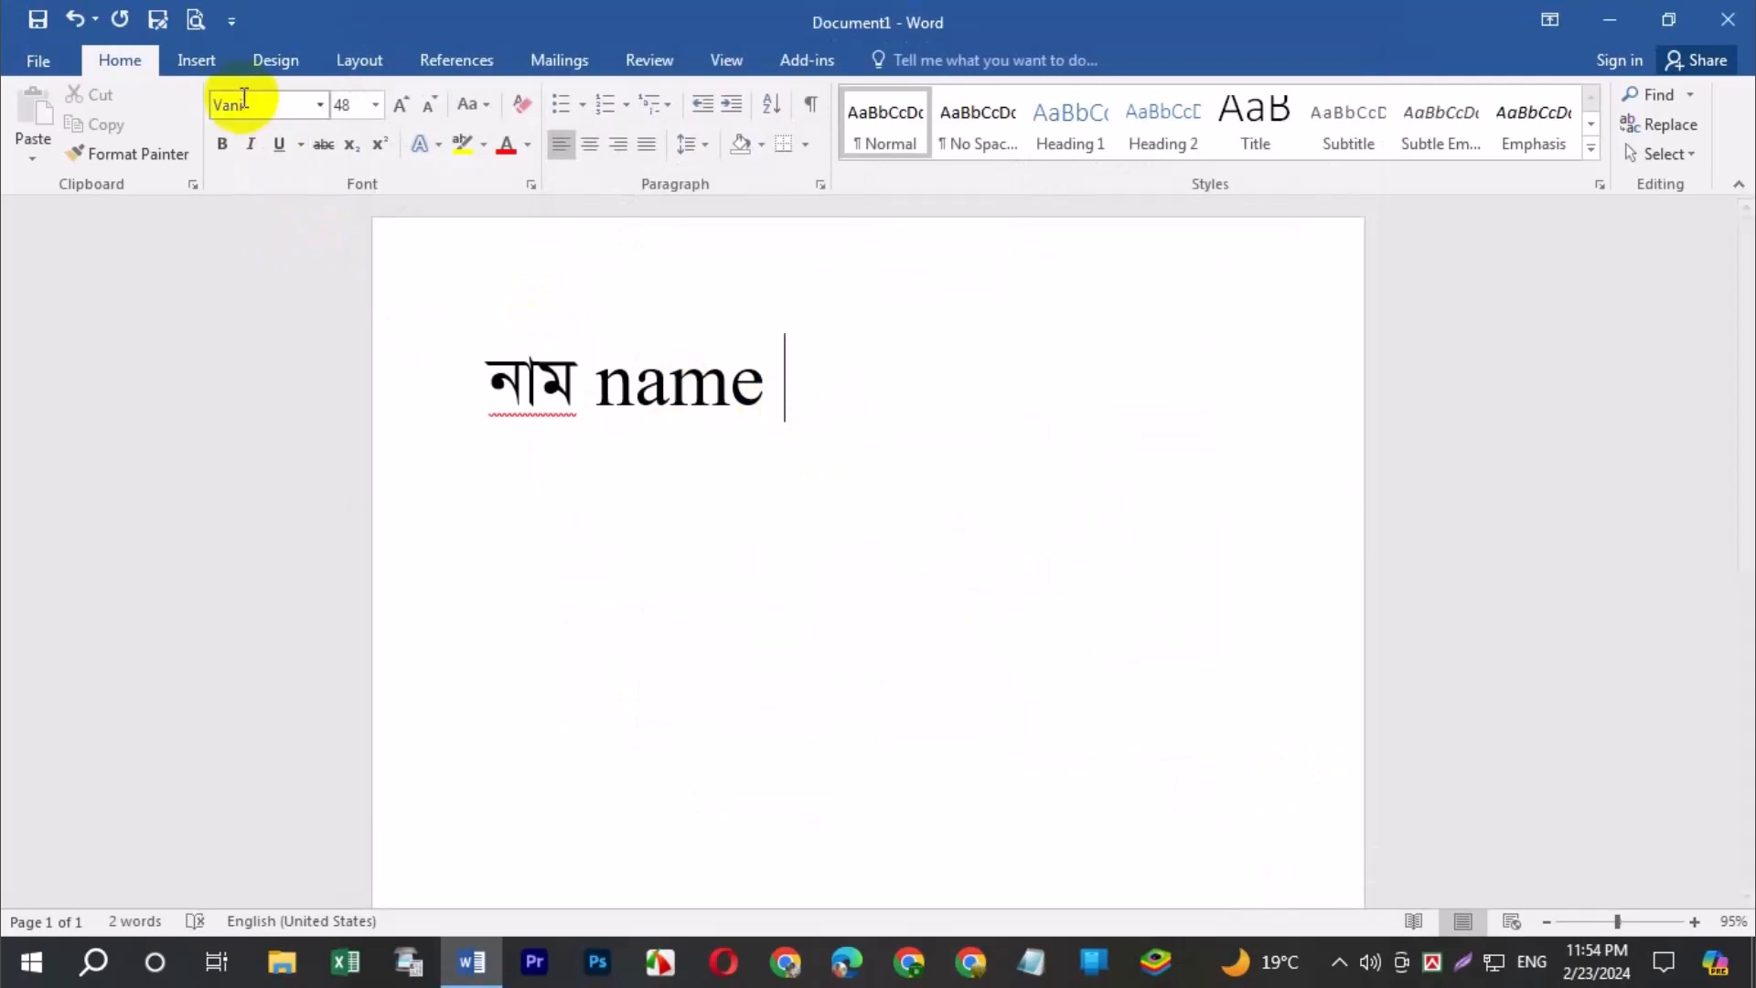